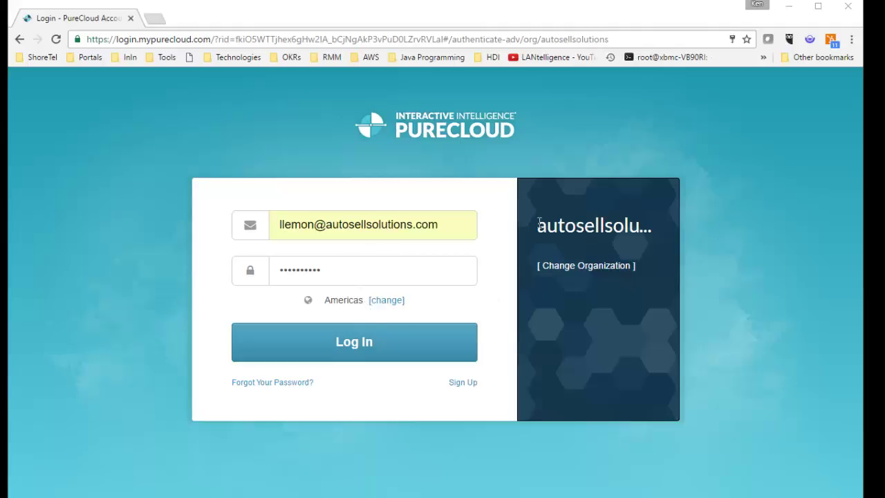
Step: Log in to the autosellsolutions organization with the credentials already filled in
double_click(664, 234)
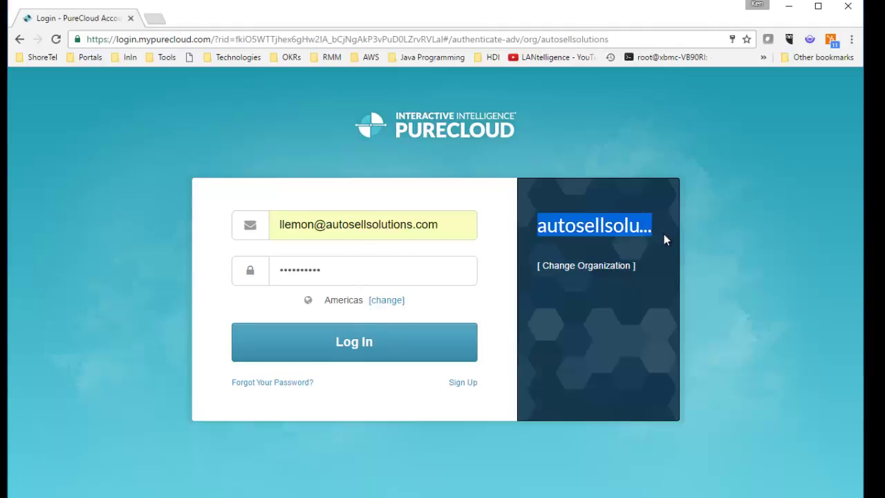
click(643, 328)
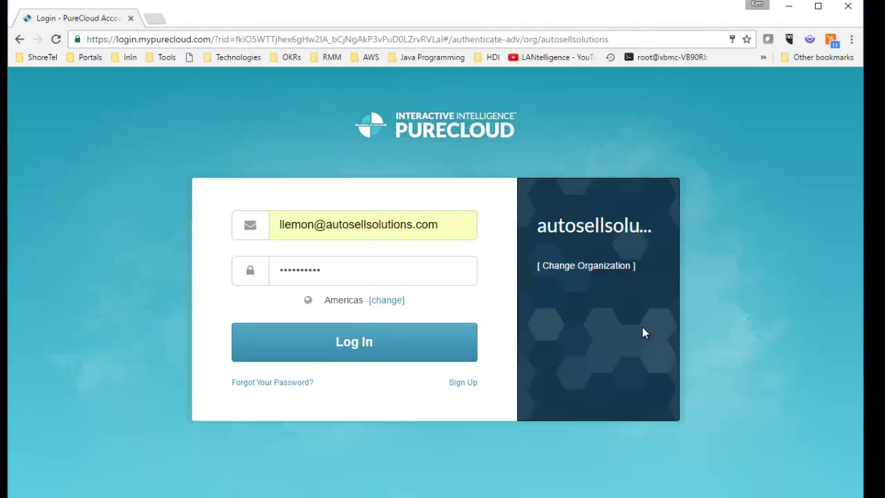
click(351, 351)
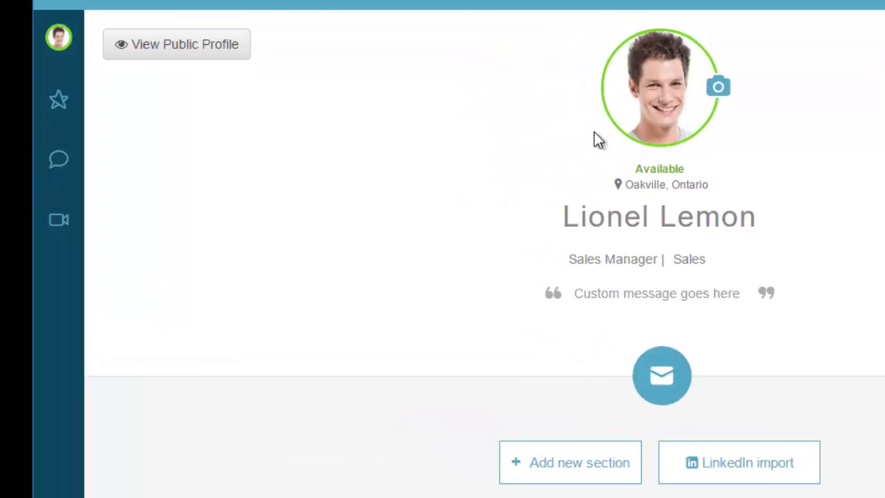
Step: Preview the public version of the profile and return it to edit mode
click(183, 55)
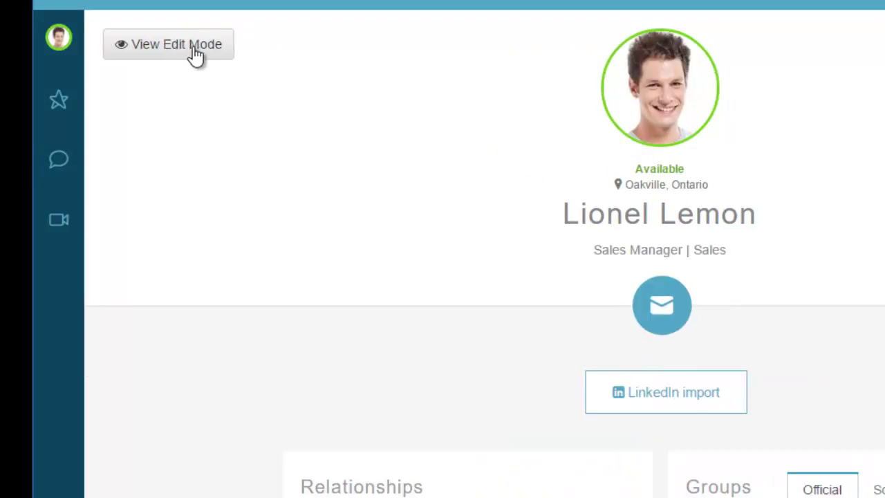
click(197, 56)
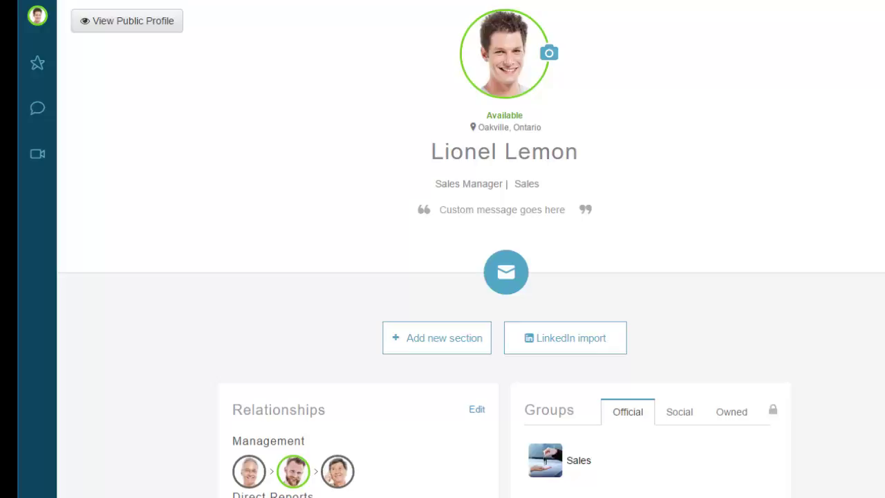
scroll(471, 248, down, 5)
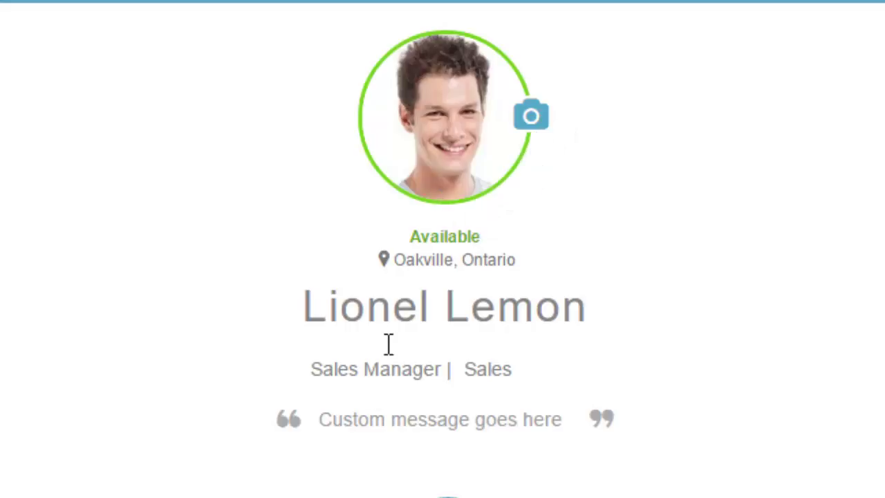
Step: Set the profile's custom message to "Have a great day!"
click(556, 369)
click(319, 424)
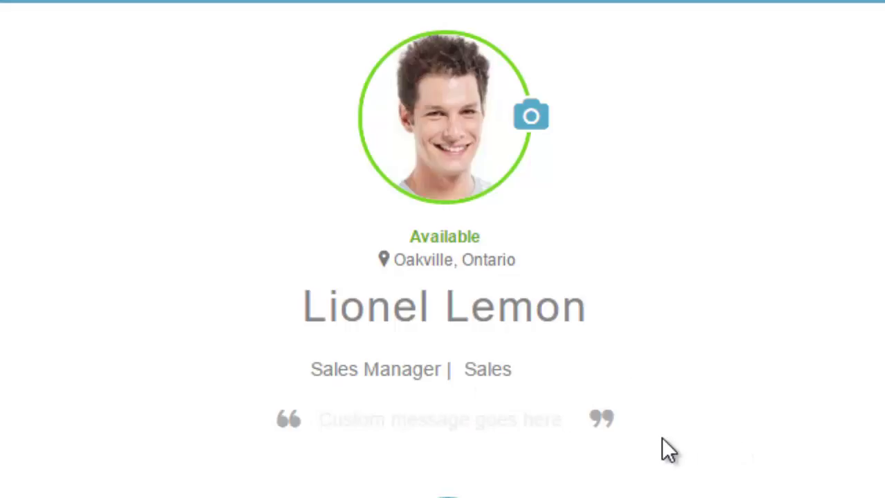
text(Have a gr)
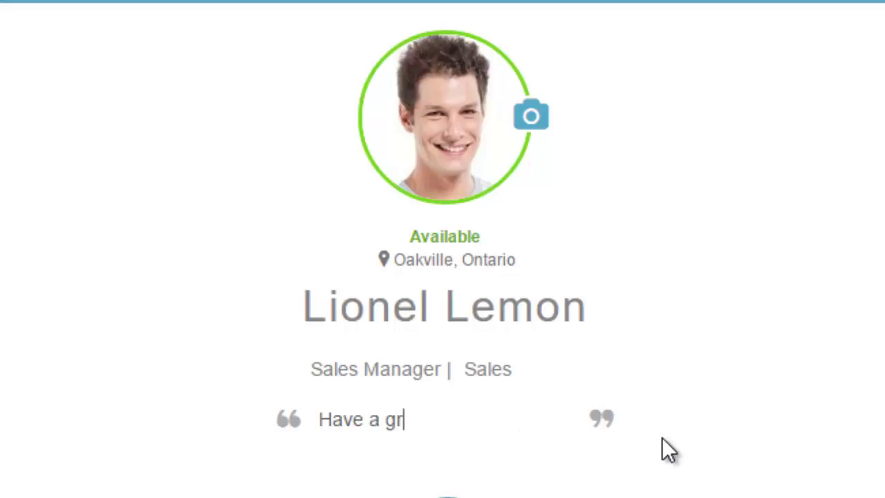
text(eat day)
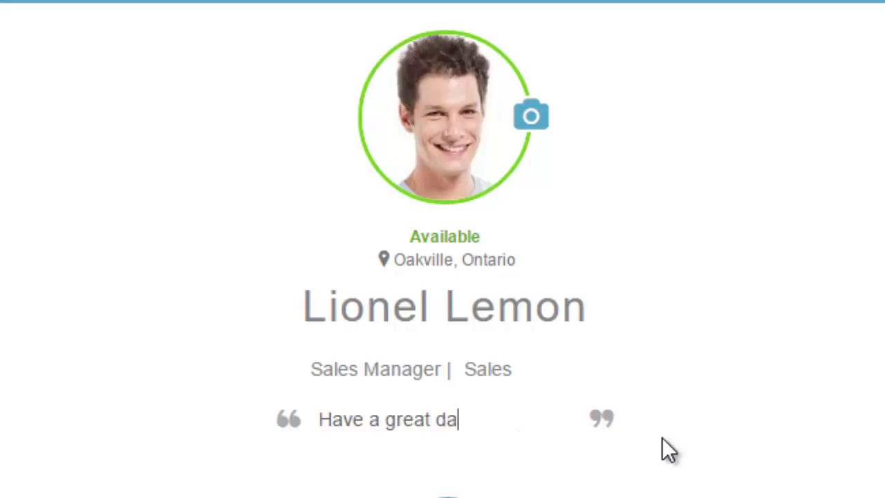
text(!)
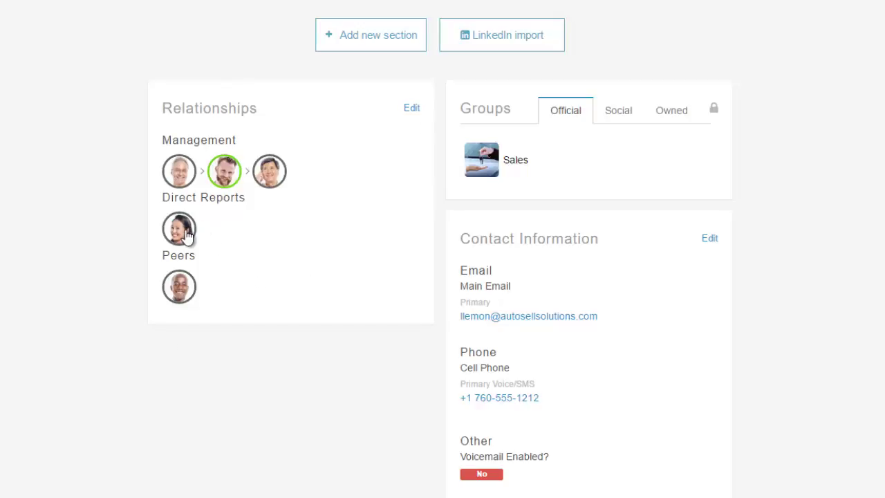
Step: Preview the contact cards of the direct report, peer and managers in the Relationships section
mouse_move(186, 235)
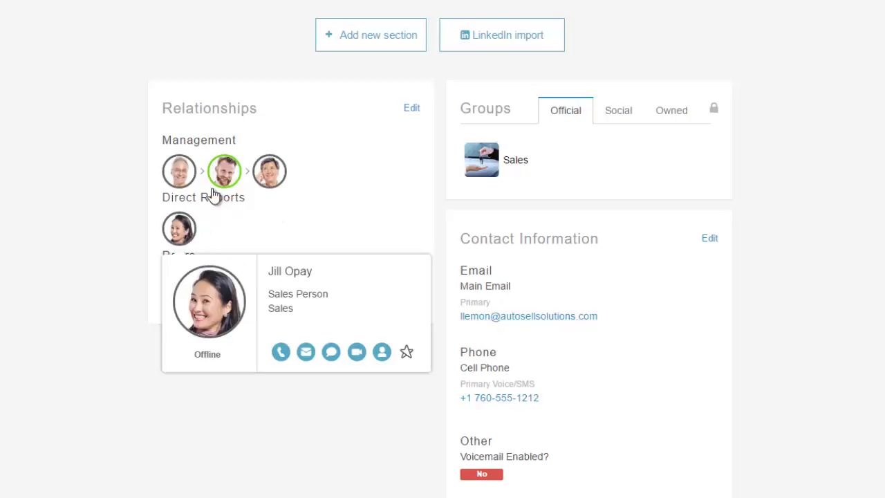
mouse_move(178, 171)
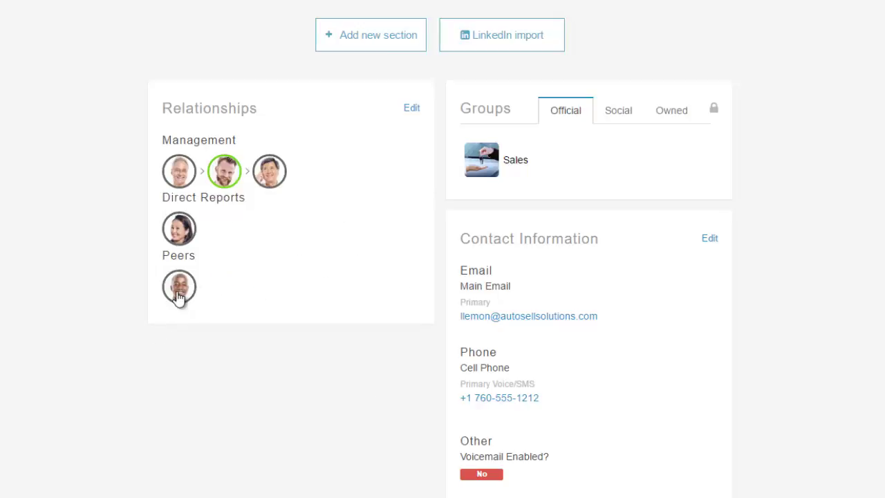
mouse_move(178, 296)
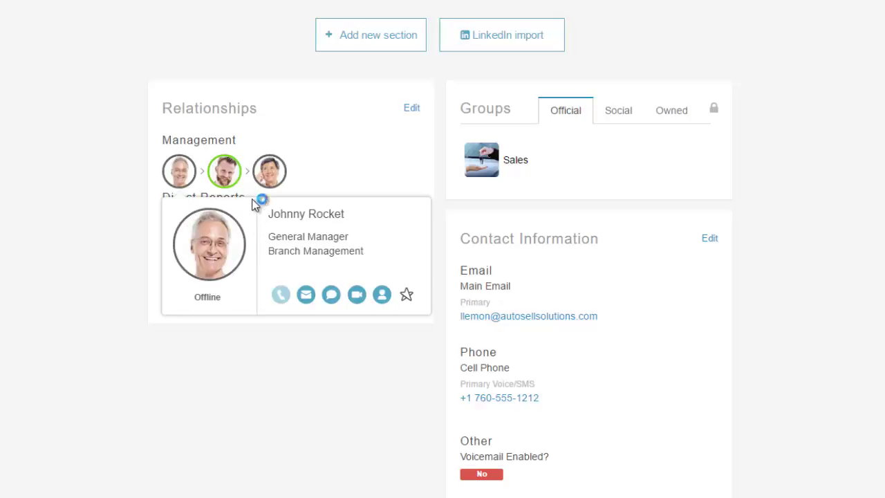
mouse_move(221, 179)
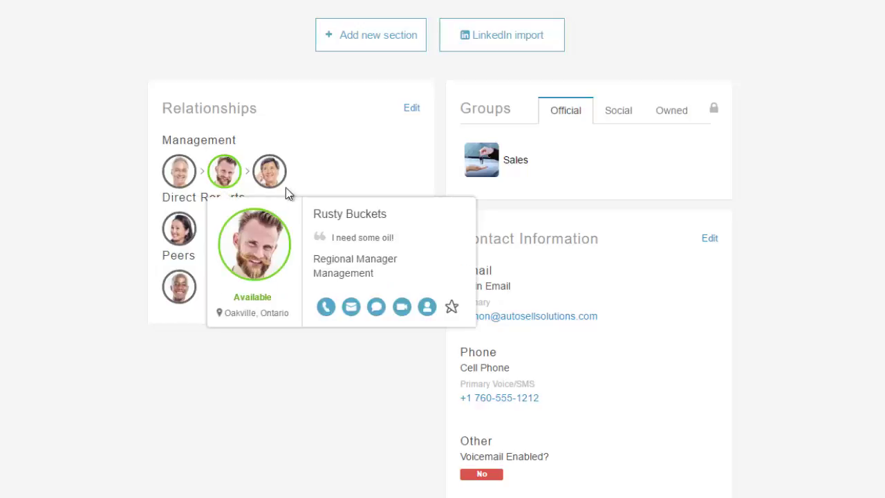
mouse_move(273, 171)
Step: Open the profile's hierarchy in Card View and review the manager, peer and direct report shown around it
scroll(835, 259, up, 5)
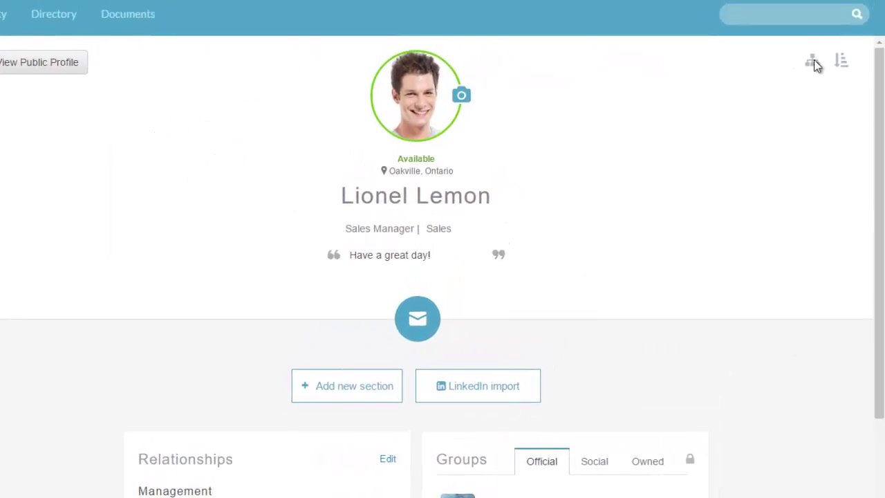
click(815, 64)
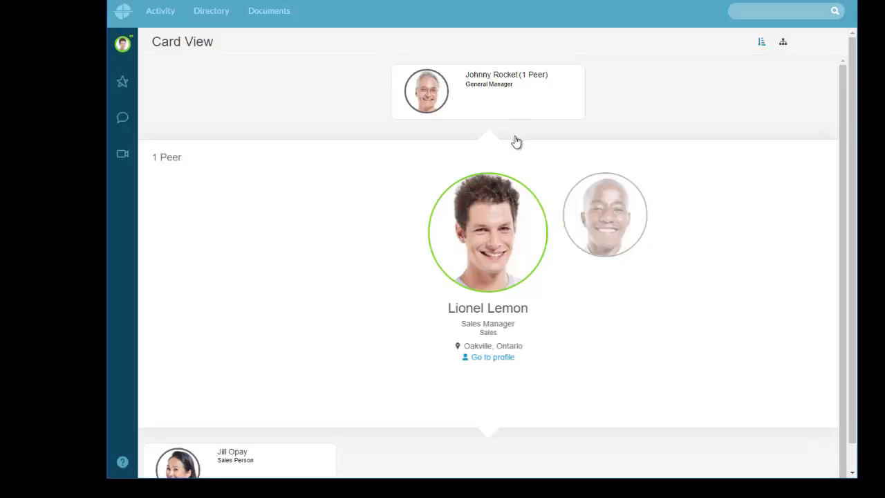
scroll(332, 401, down, 1)
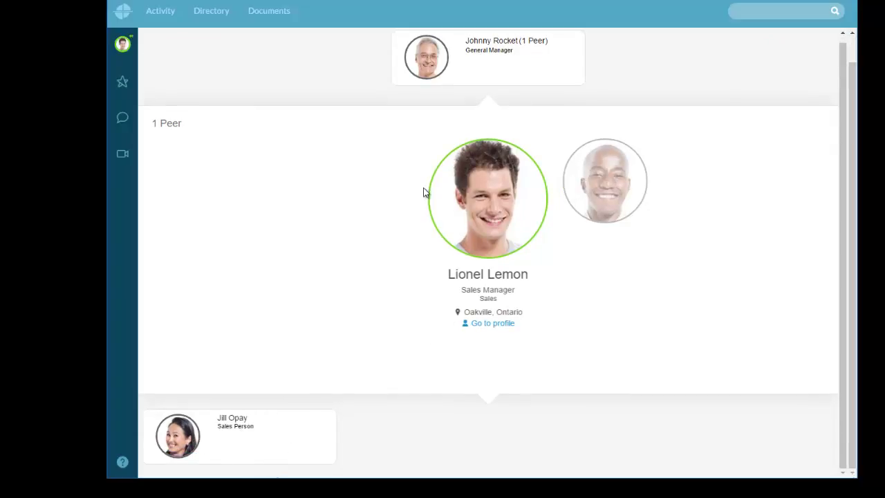
scroll(487, 251, up, 1)
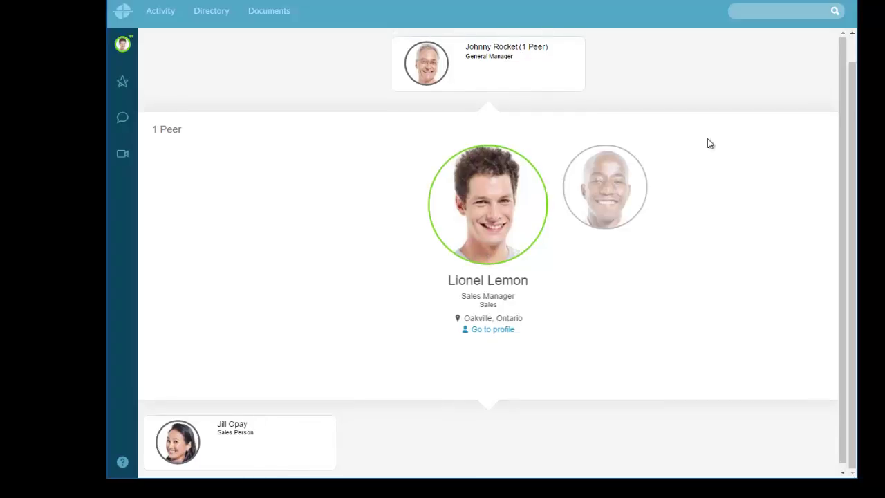
scroll(823, 69, up, 1)
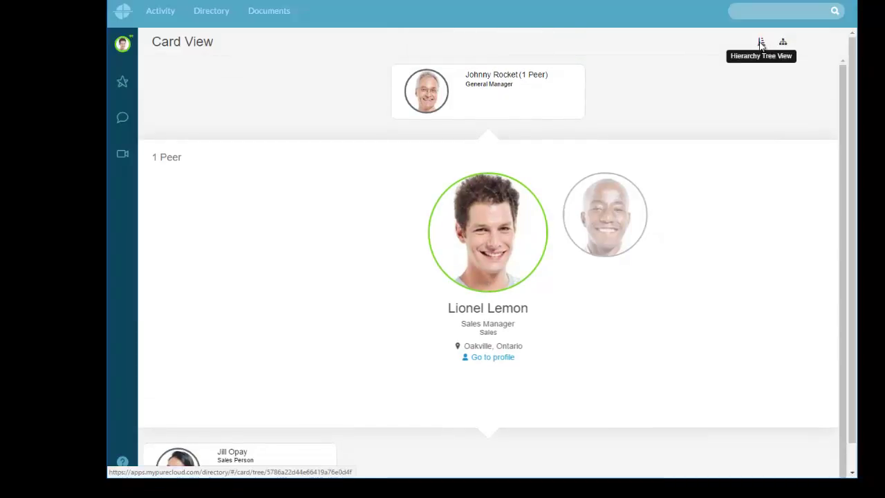
Step: Switch to Hierarchy Tree View, then collapse and re-expand the Sales Manager's branch
click(762, 44)
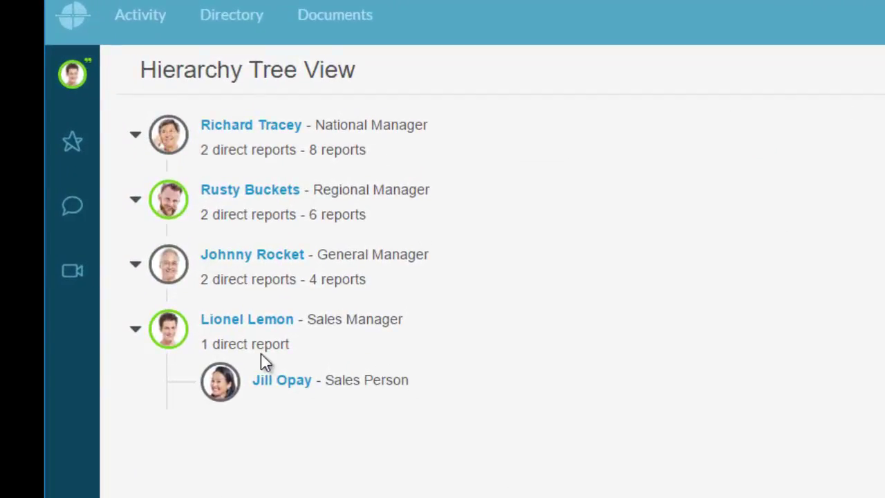
click(135, 329)
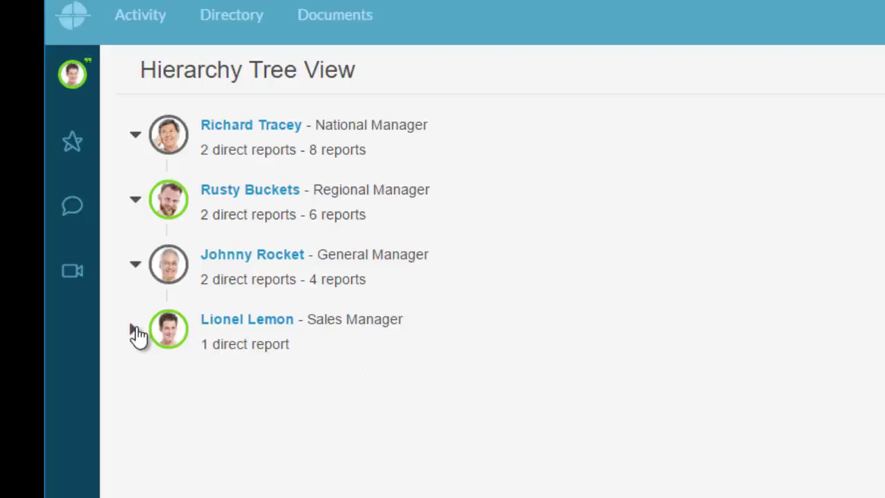
click(136, 330)
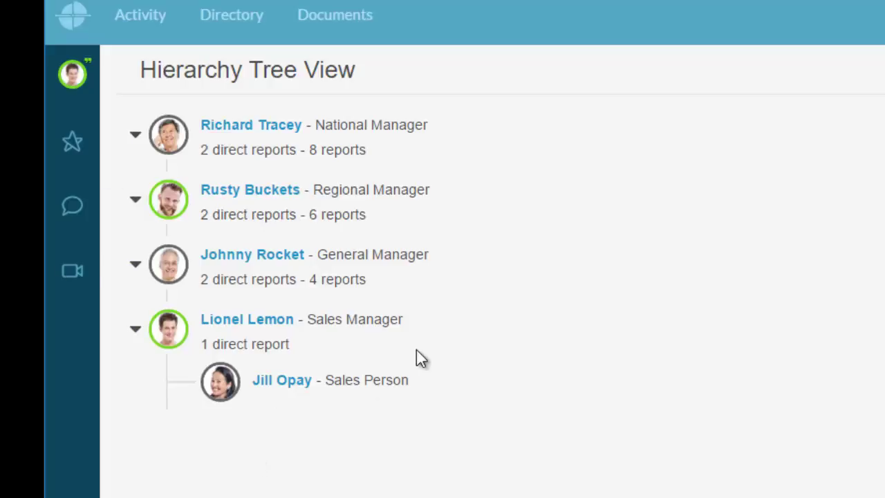
Step: Return to the signed-in account's own profile page from the hierarchy view
click(72, 75)
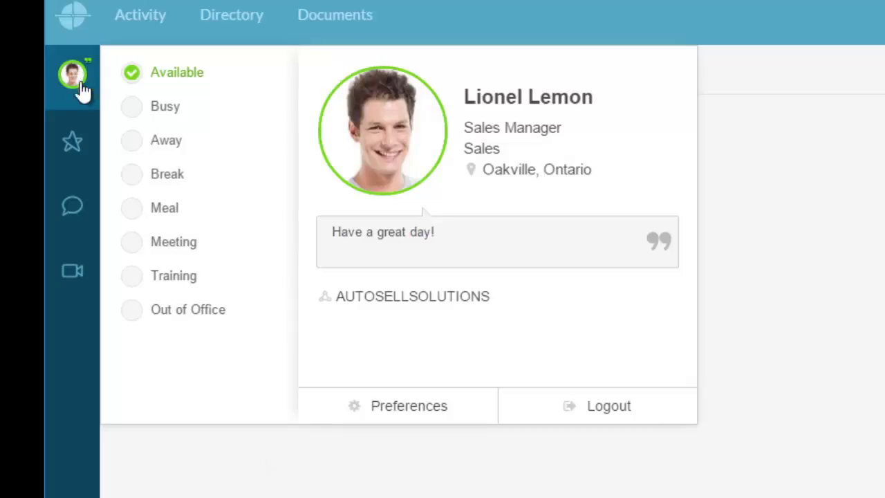
click(386, 136)
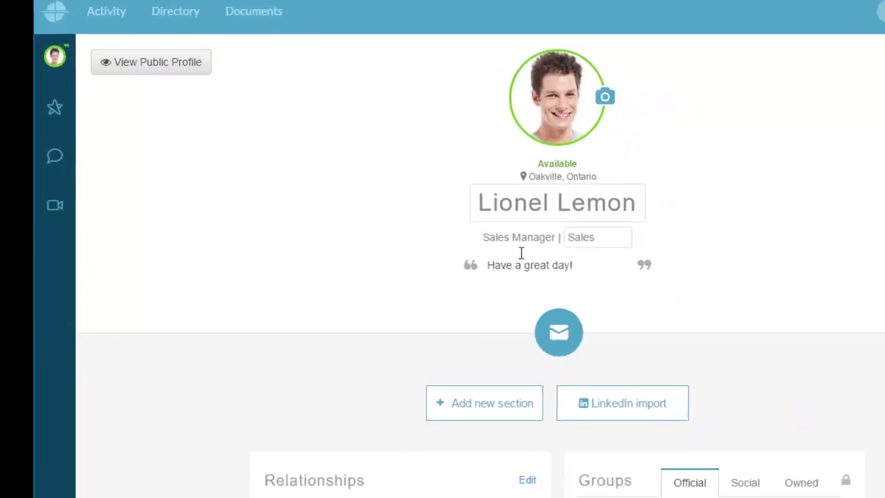
Step: Try presence statuses including Busy, Away, Break, Training and Out of Office, and set the status back to Available
click(45, 47)
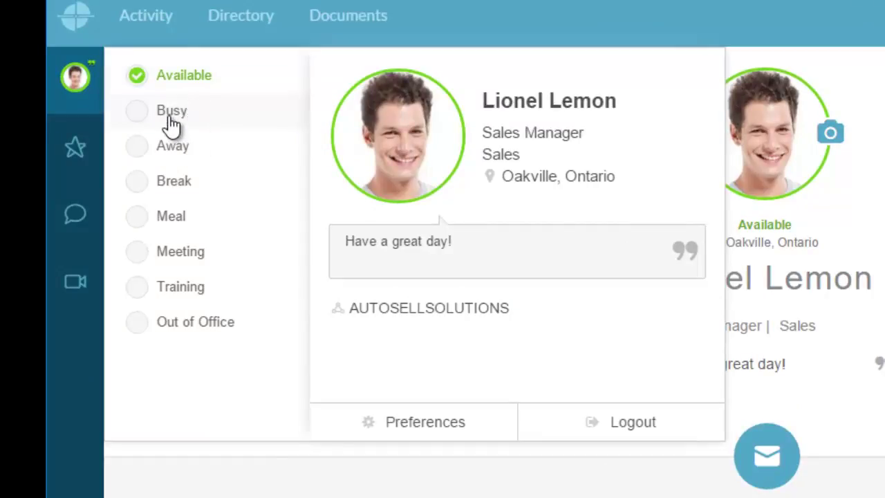
click(145, 117)
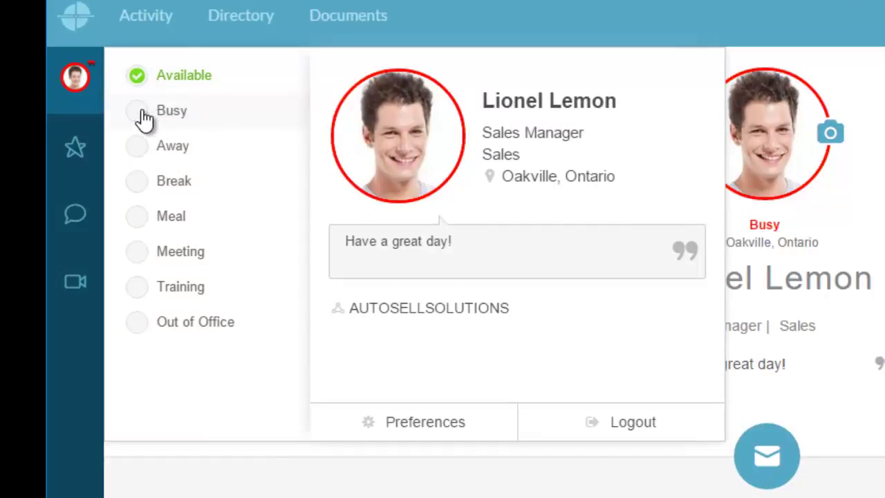
click(144, 170)
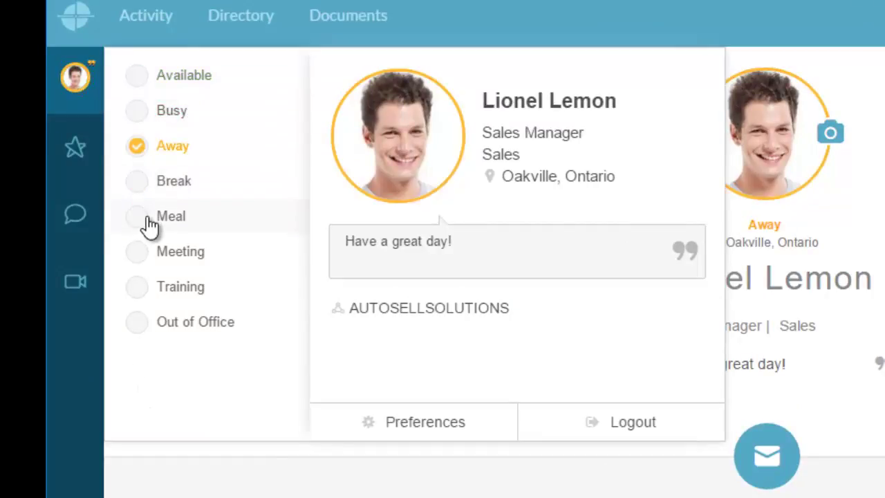
click(144, 220)
click(134, 188)
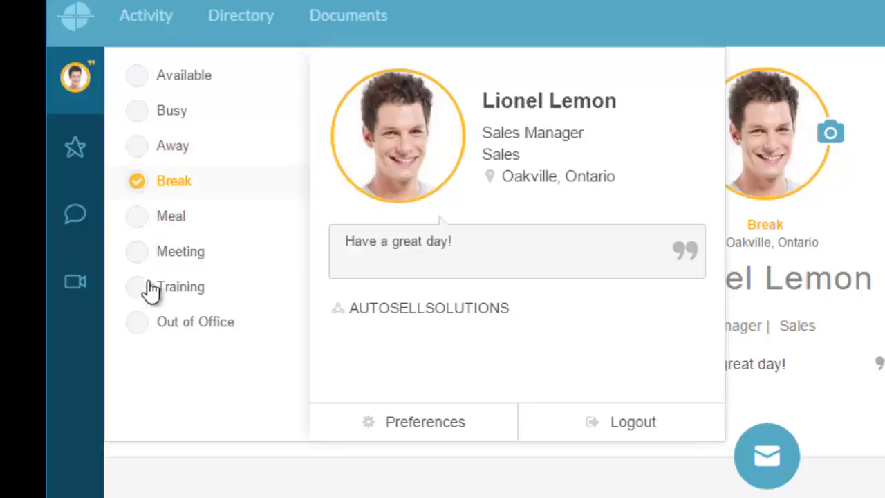
click(127, 249)
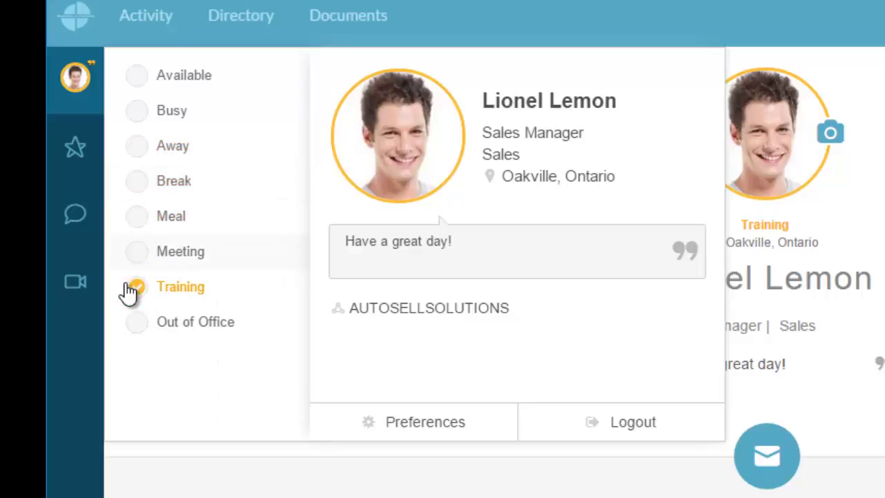
click(141, 321)
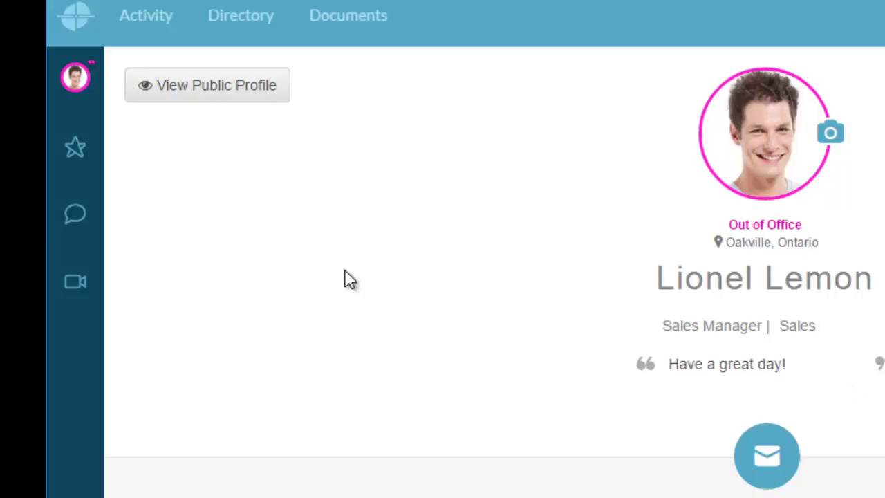
click(79, 75)
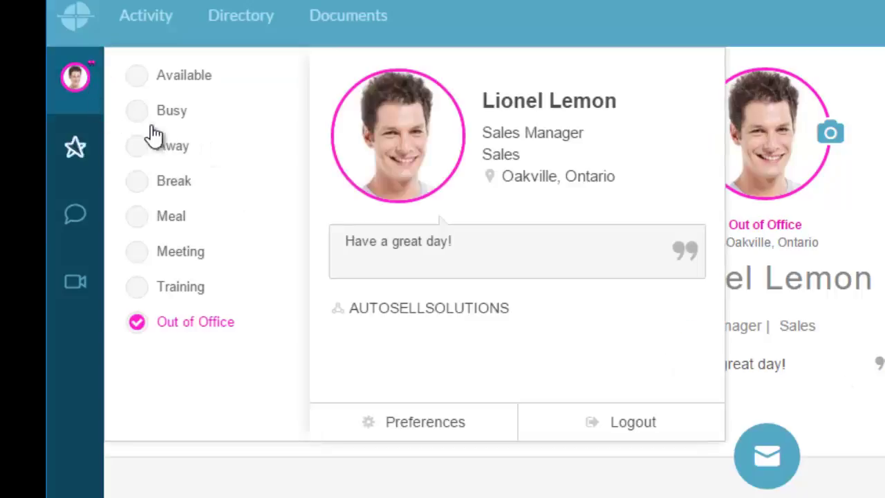
click(184, 74)
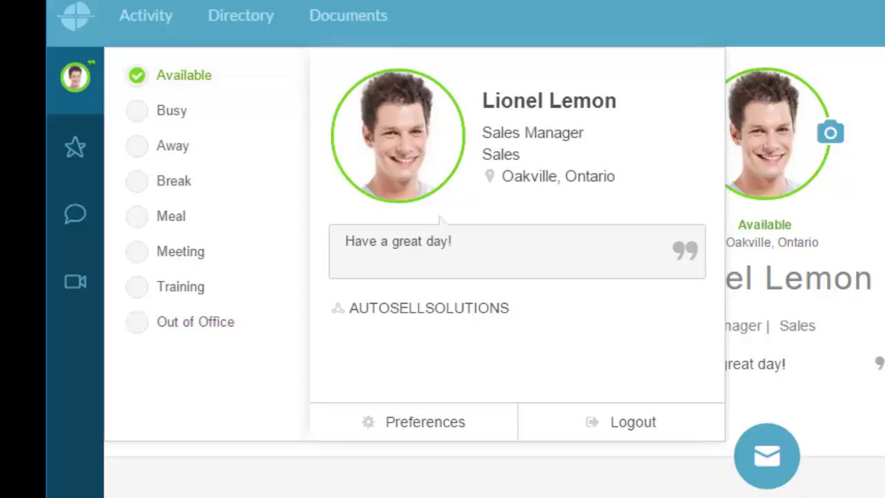
Step: Add a Skills & Certifications section to the profile
scroll(484, 277, down, 5)
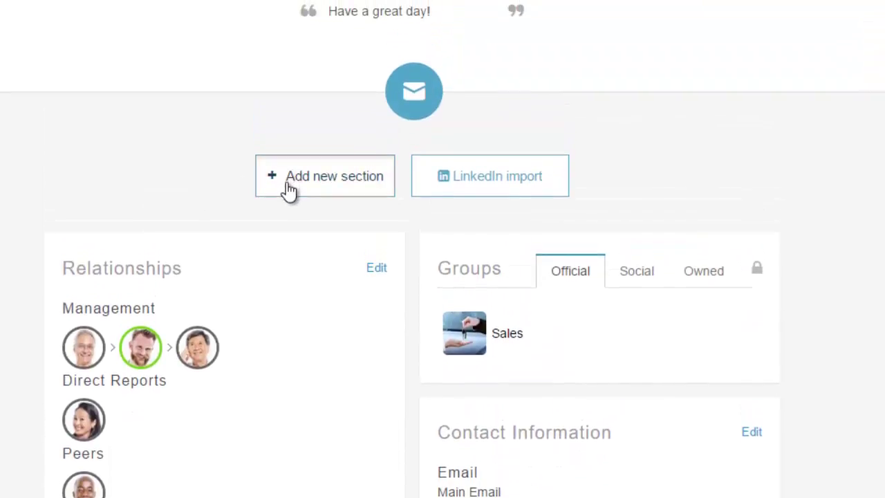
click(290, 181)
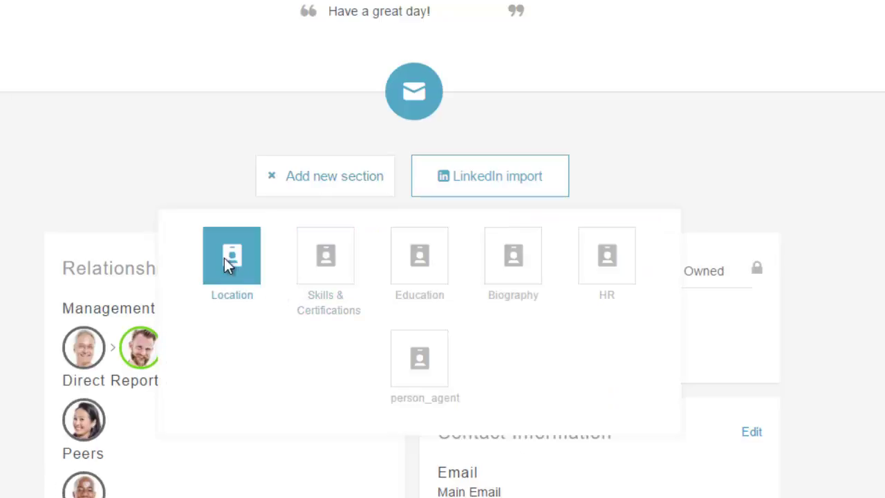
click(326, 270)
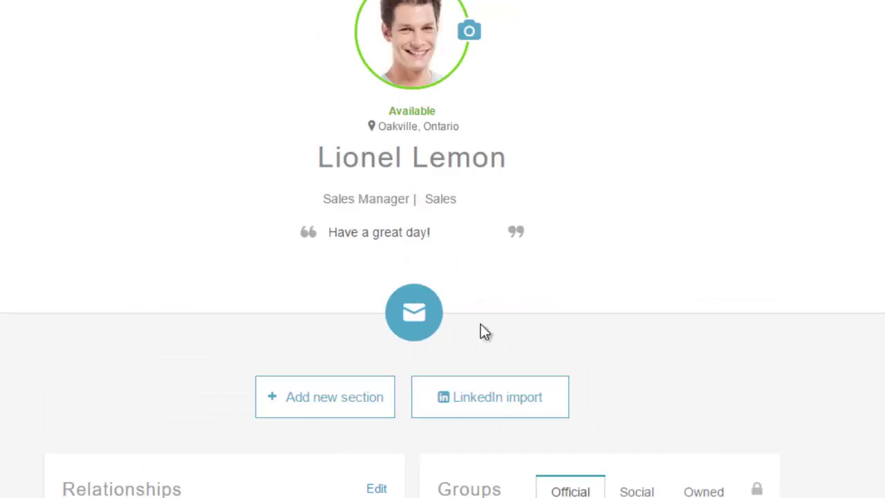
Step: Look over the profile's sections and the list of further section types available to add, and close the list
scroll(830, 329, down, 5)
scroll(856, 321, up, 2)
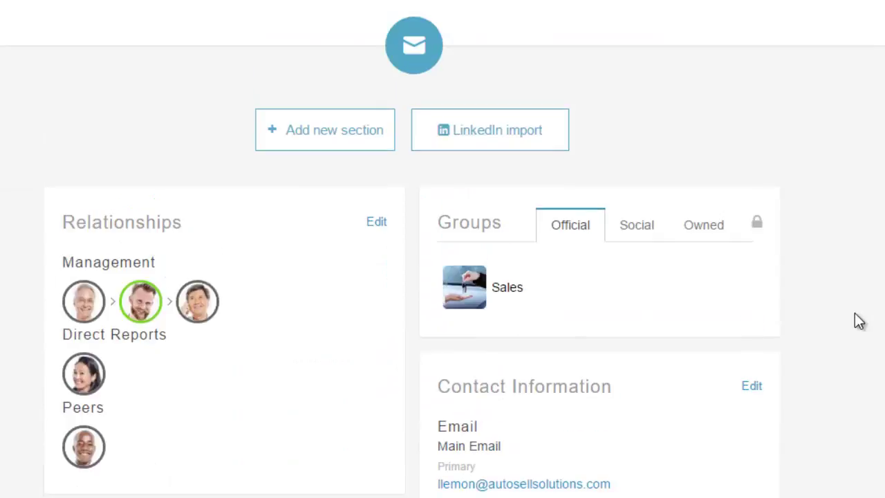
scroll(857, 319, down, 2)
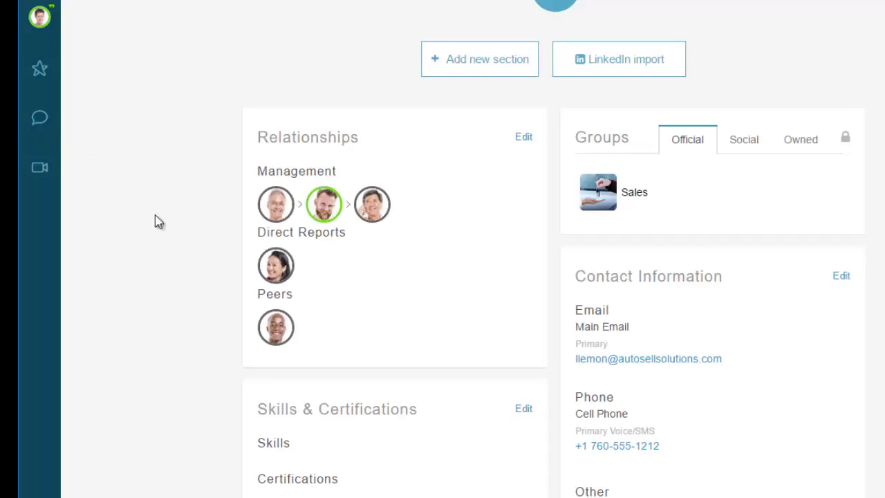
scroll(516, 237, up, 3)
click(477, 294)
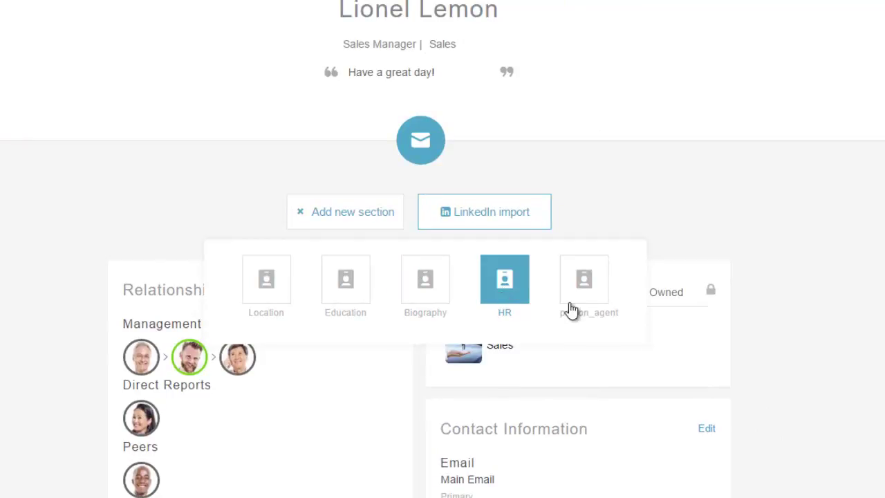
click(727, 277)
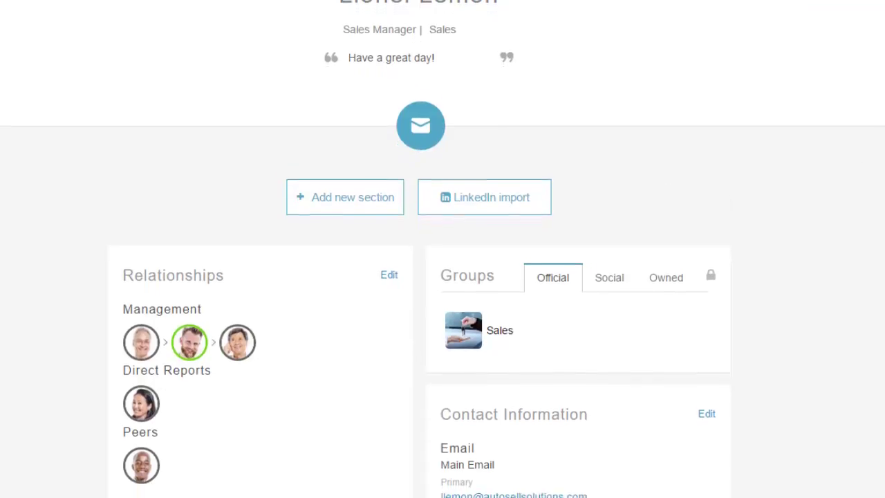
Step: Check the profile's Social and Owned groups
scroll(419, 238, down, 1)
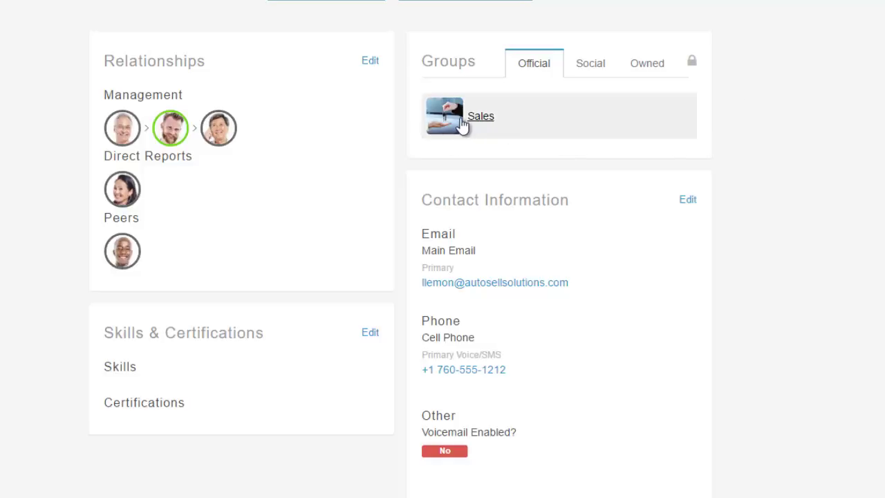
click(584, 67)
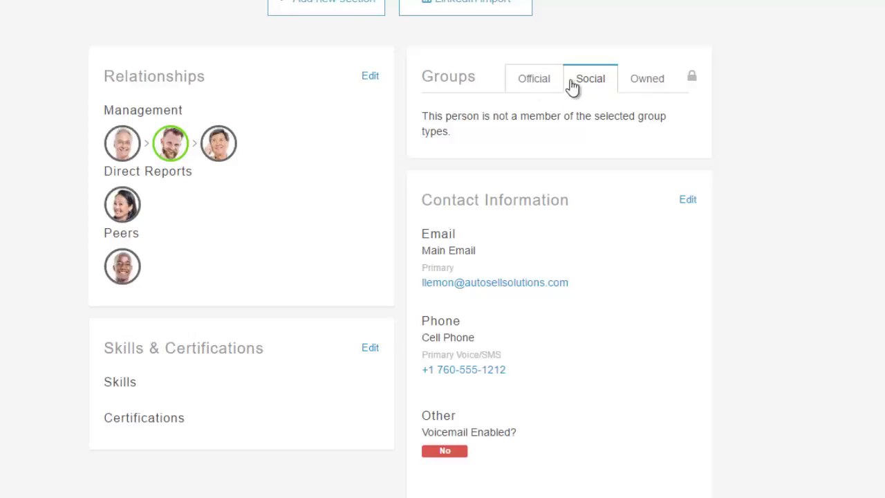
click(648, 79)
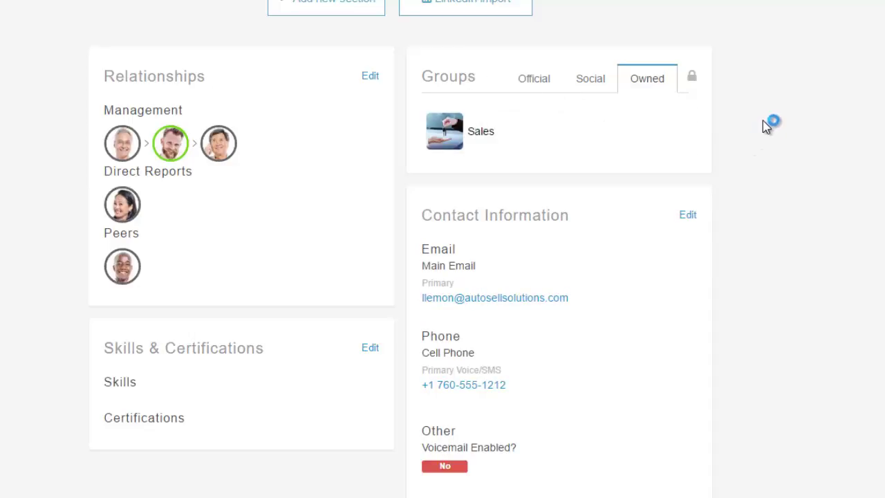
scroll(763, 121, down, 1)
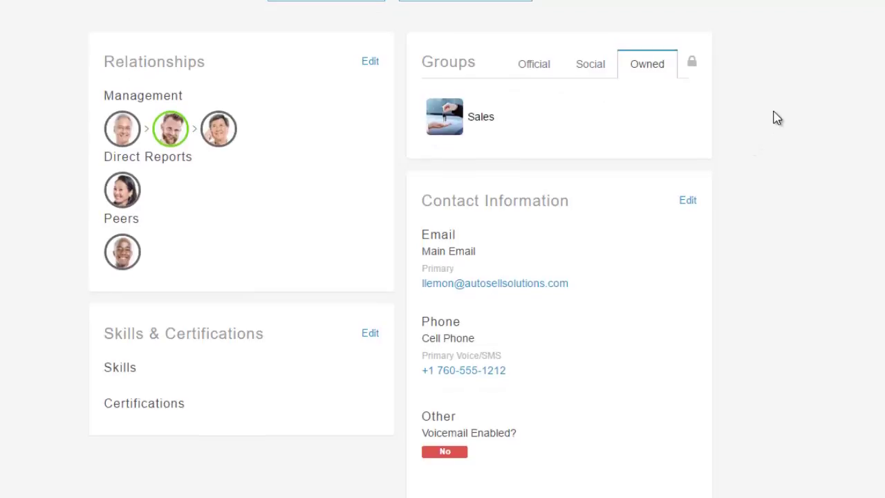
scroll(786, 111, up, 5)
scroll(515, 377, up, 1)
scroll(754, 138, up, 1)
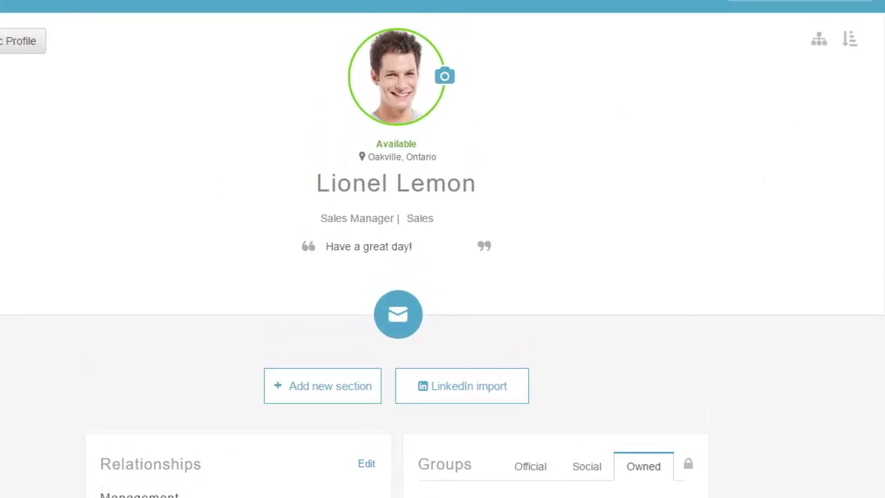
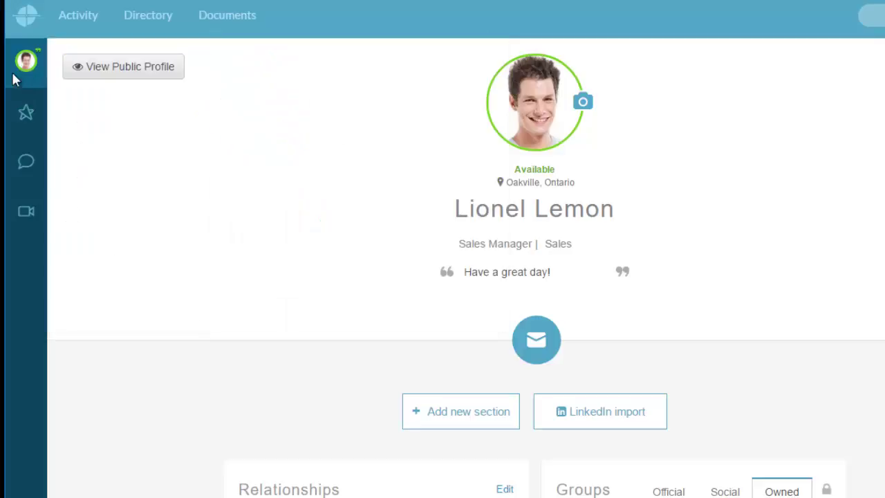
Step: Find the Sales Person from the Sales department by first name and add that colleague to the favorite people
click(26, 113)
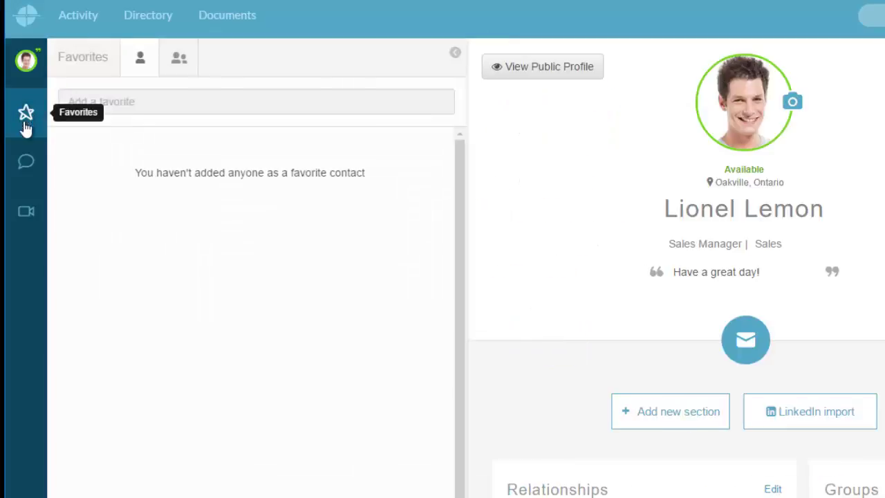
click(122, 102)
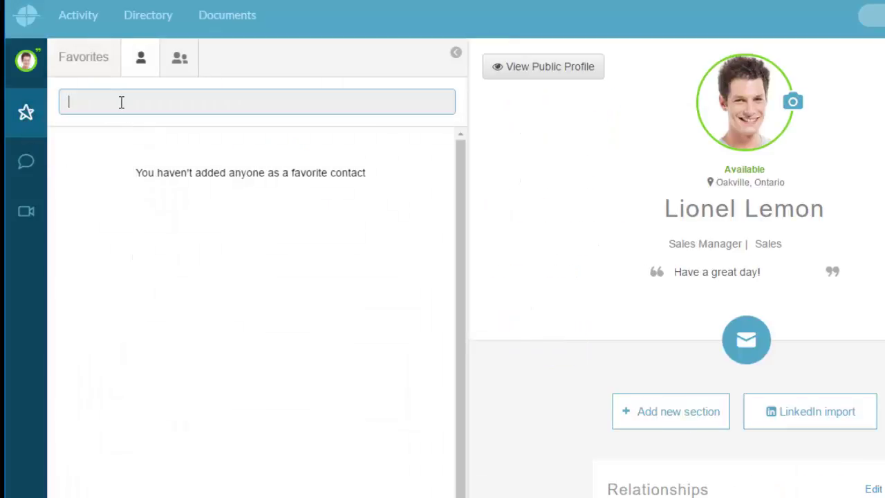
text(lill)
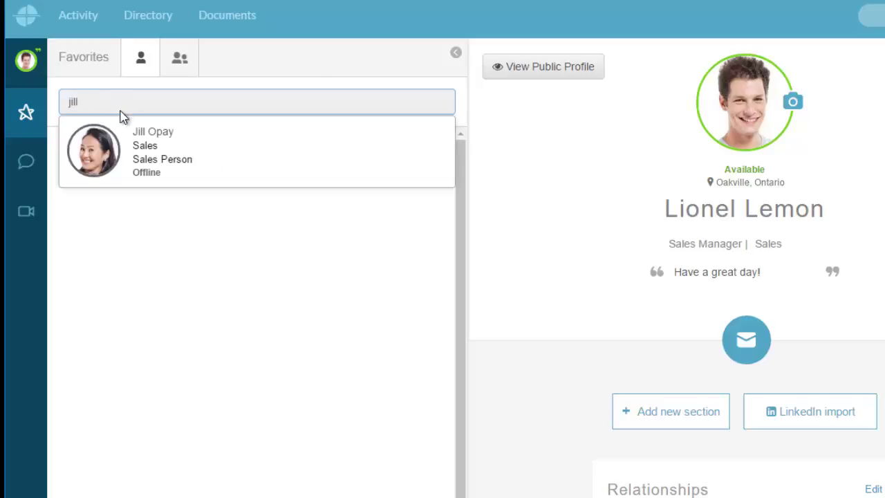
click(286, 158)
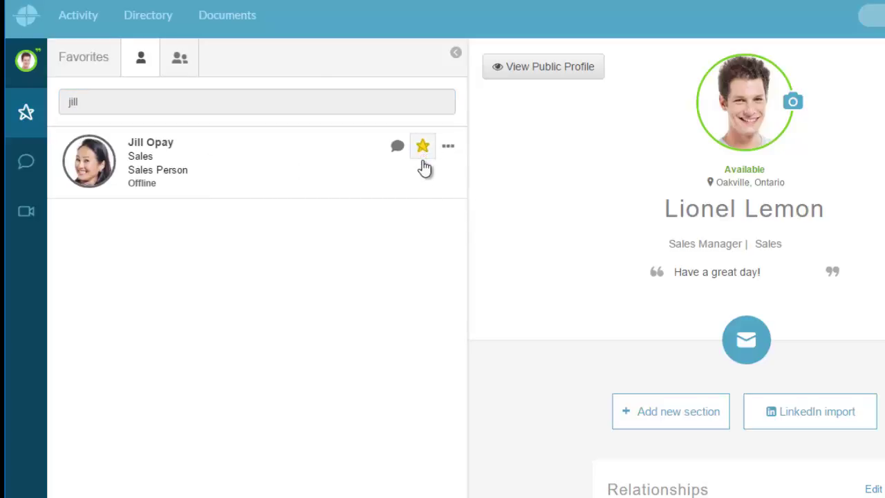
Step: View the presence status options and the Muscle Cars chat room, and return to the profile page
click(26, 61)
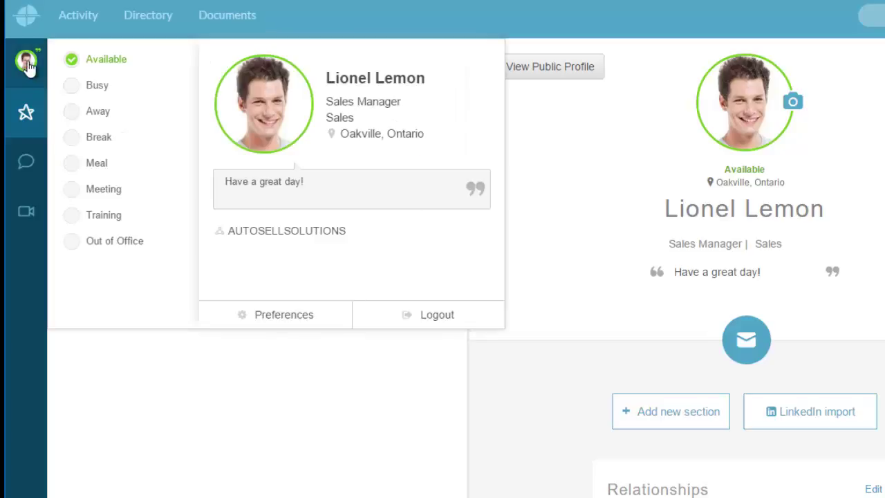
click(29, 62)
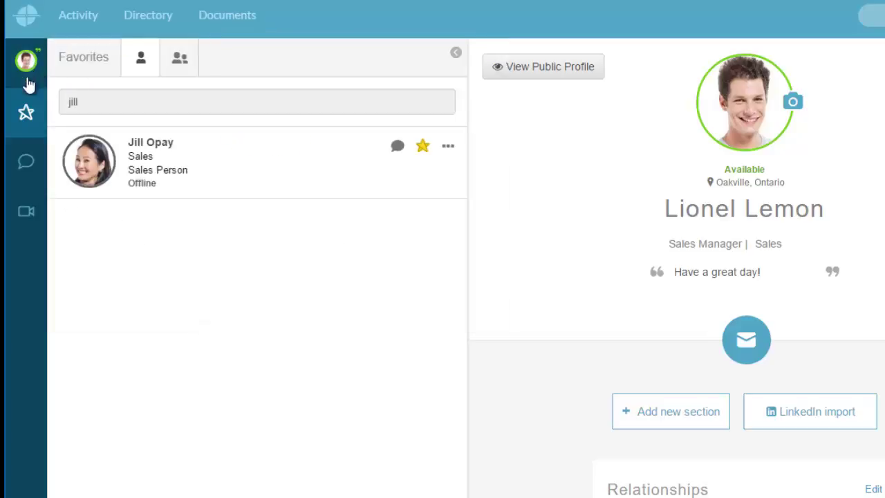
click(27, 160)
click(569, 54)
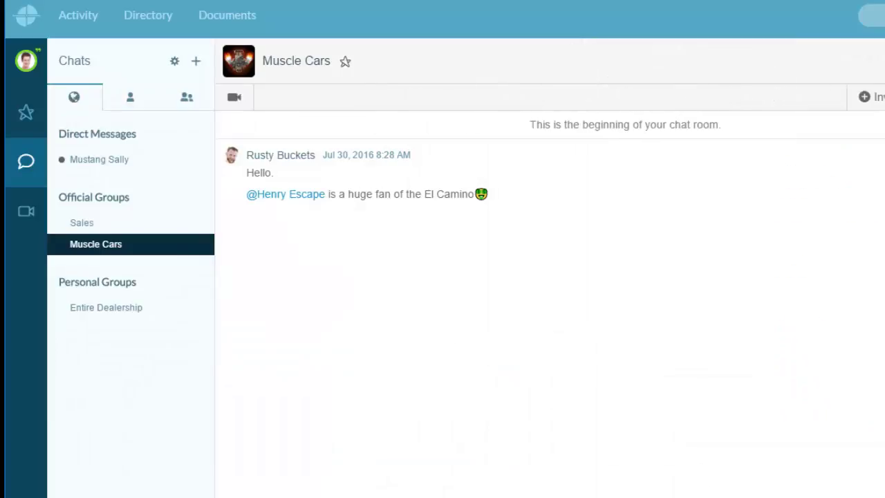
click(585, 63)
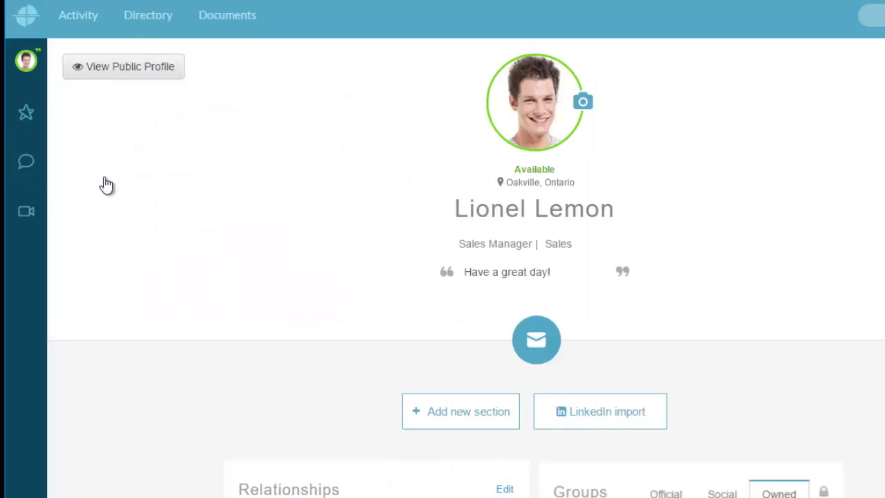
Step: Reopen Favorites and add the Muscle Cars group to the favorite groups, searching for "mu"
click(26, 114)
text(jill)
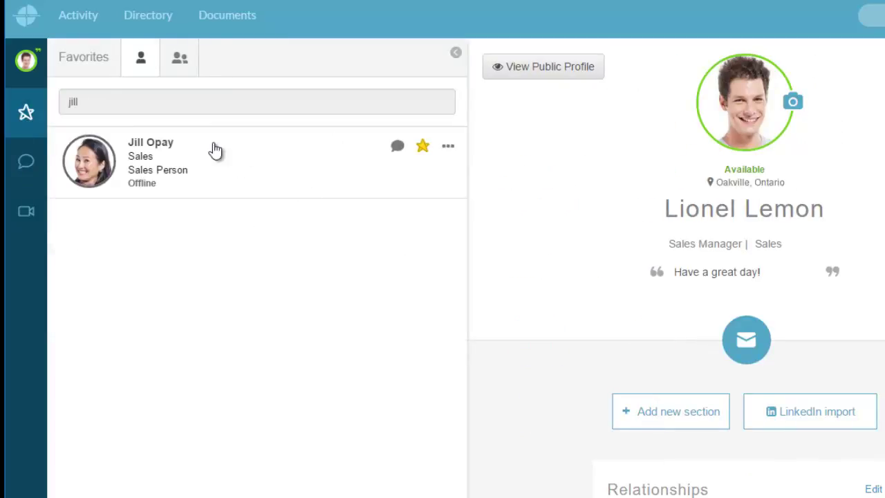
click(179, 63)
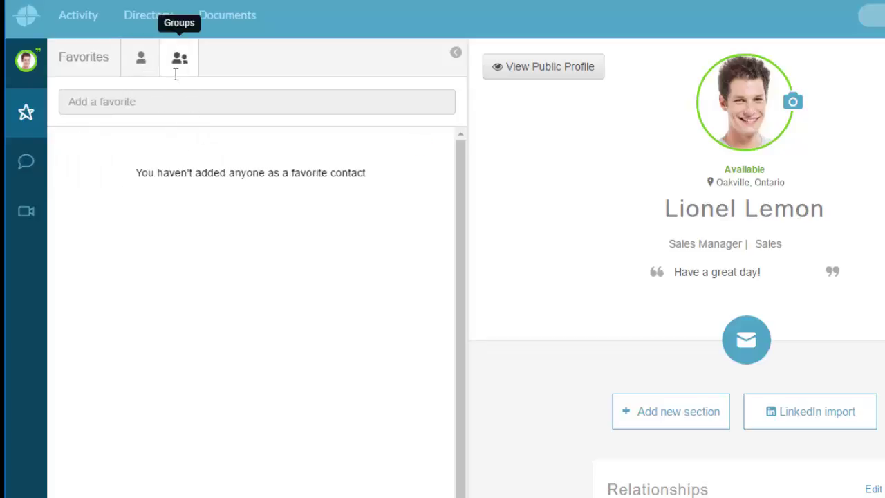
click(176, 108)
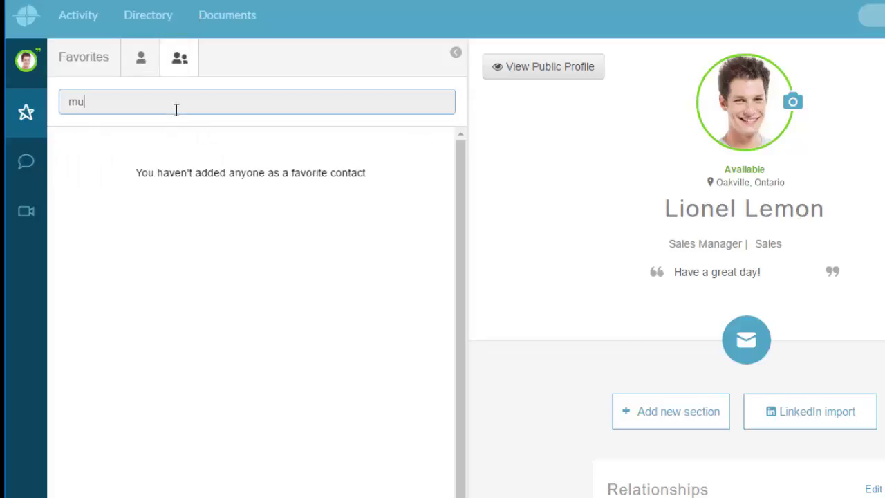
text(mu)
click(148, 134)
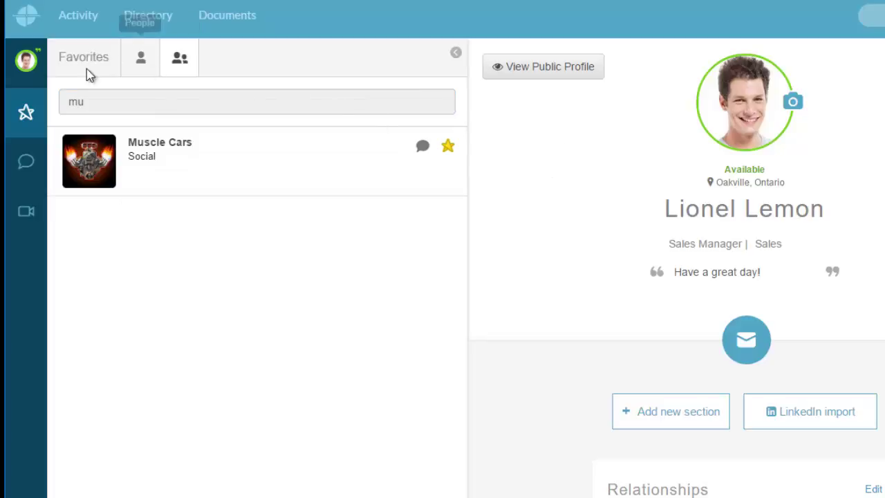
Step: Compare the favorite people and groups, and add the General Manager from Branch Management to the favorite people, searching for "j"
click(137, 61)
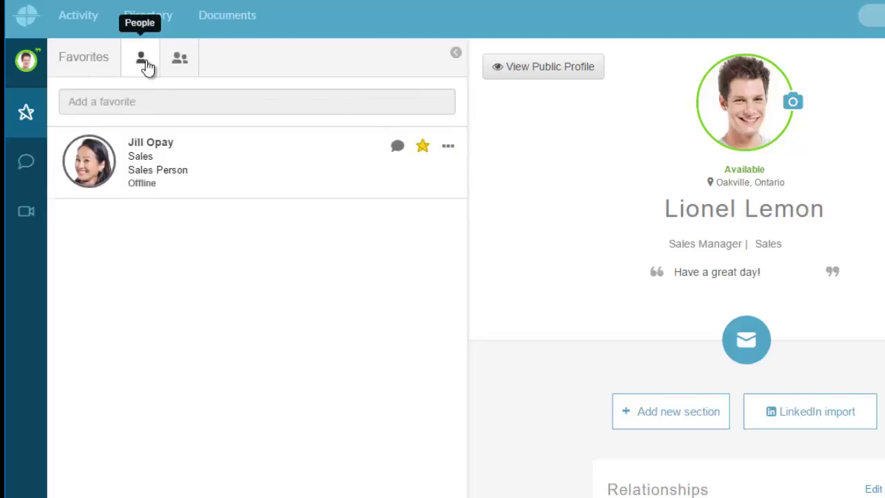
click(178, 62)
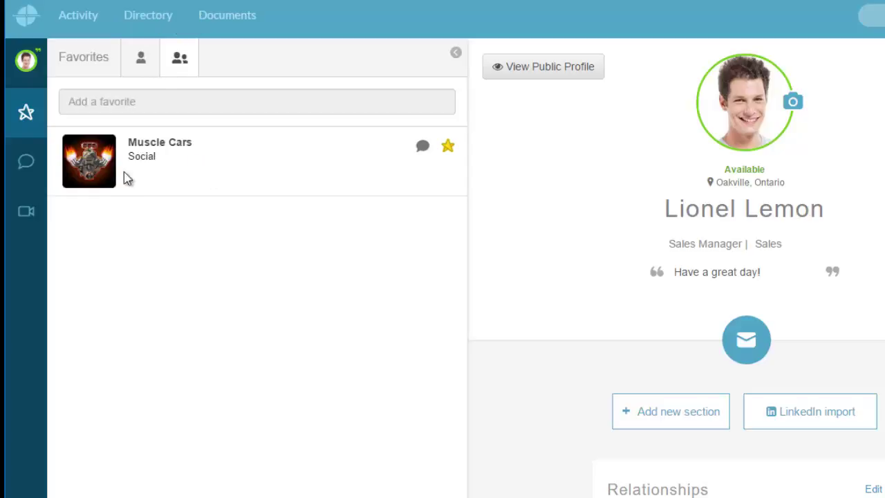
click(144, 58)
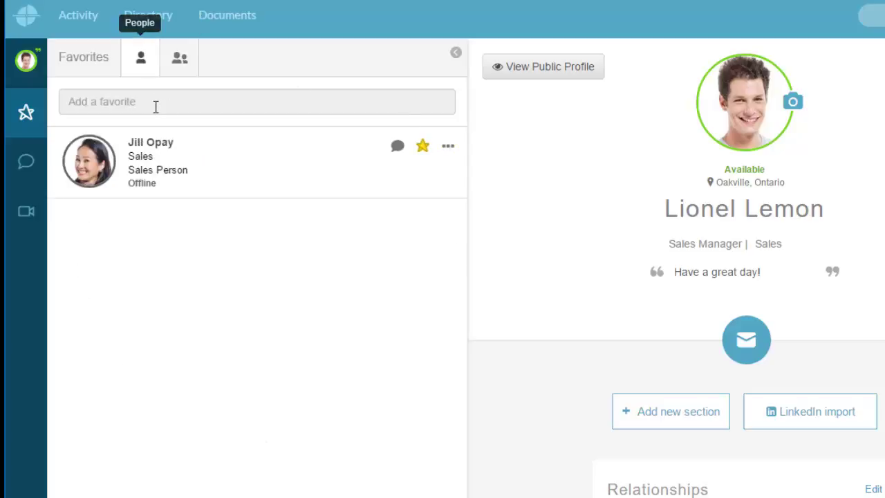
click(156, 105)
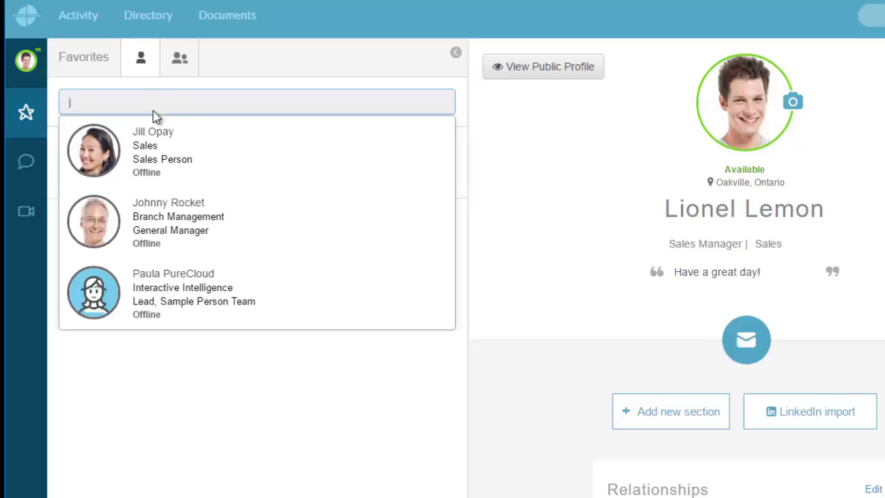
click(119, 230)
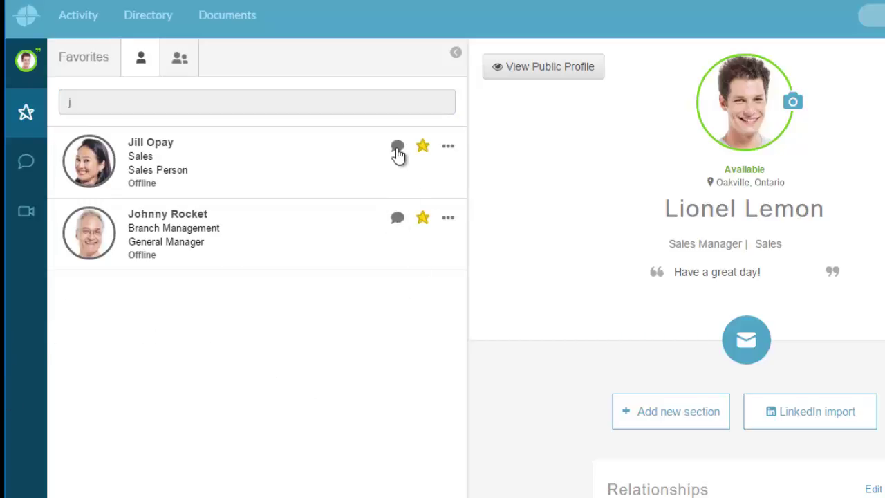
click(449, 223)
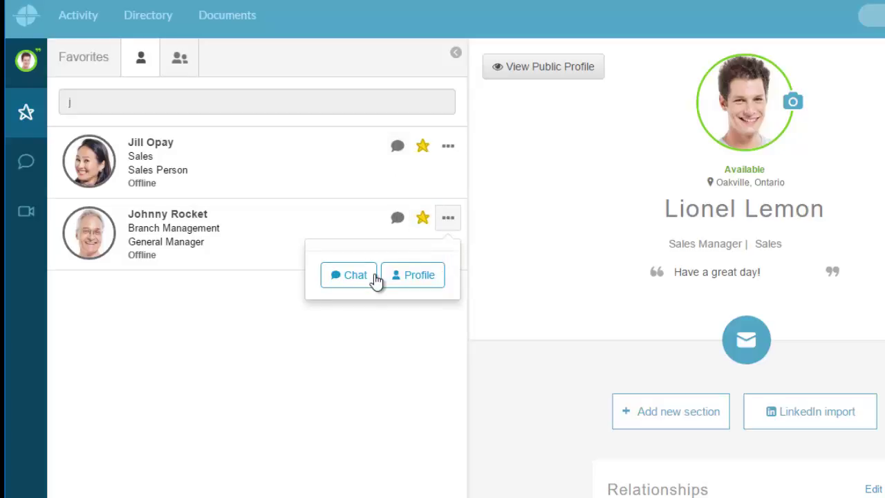
click(448, 149)
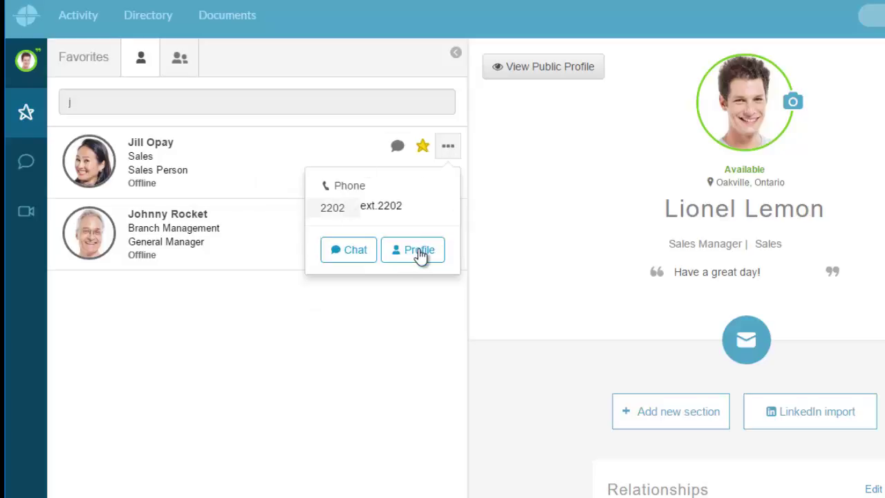
click(299, 154)
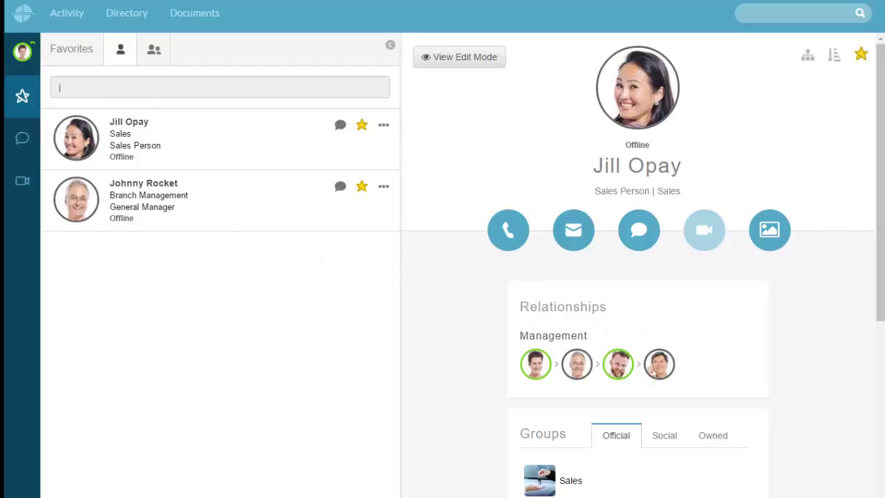
scroll(559, 83, down, 3)
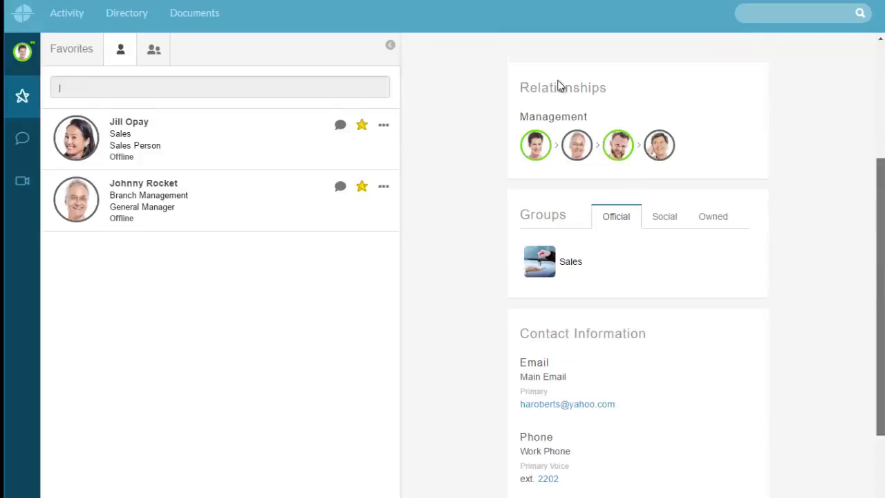
click(680, 221)
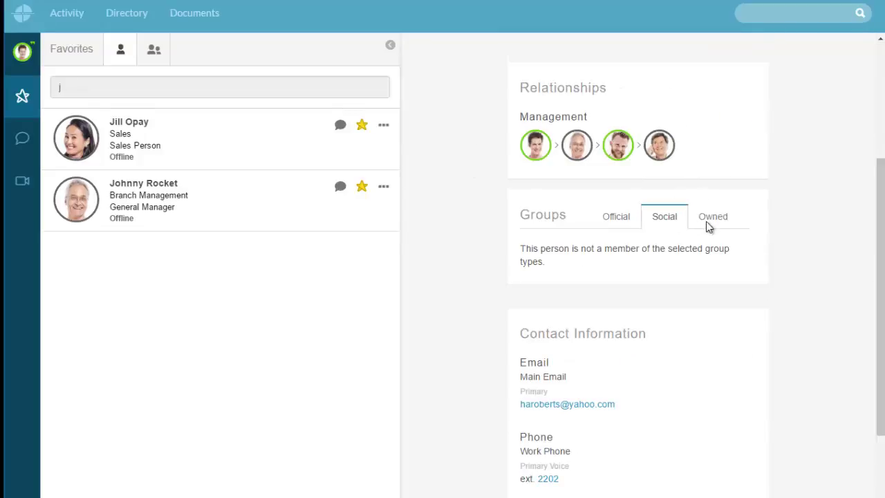
click(709, 221)
click(623, 219)
scroll(796, 284, down, 3)
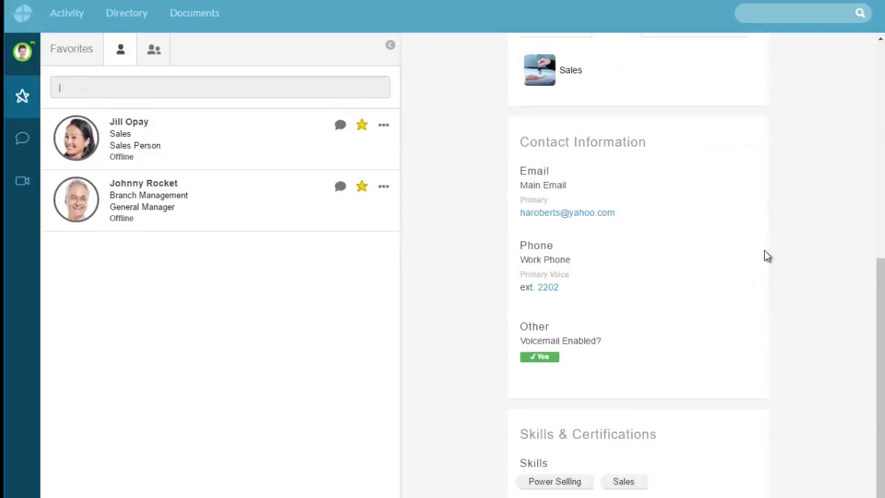
scroll(715, 451, down, 1)
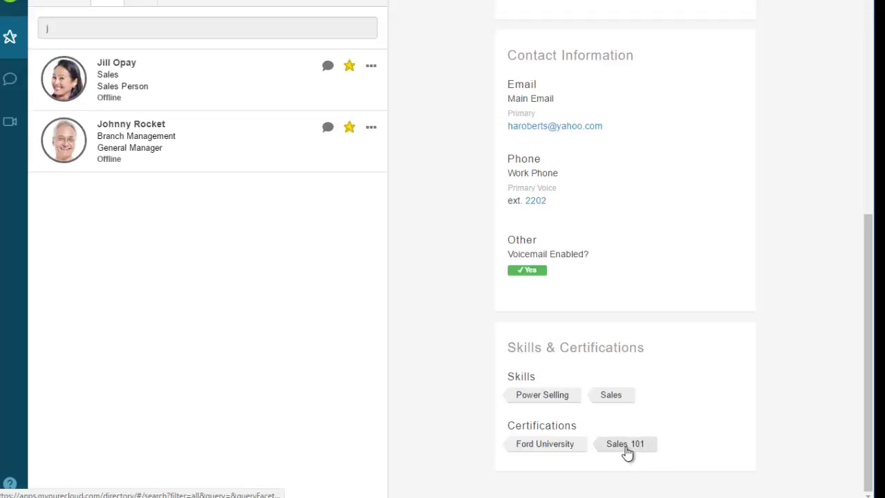
scroll(752, 401, up, 6)
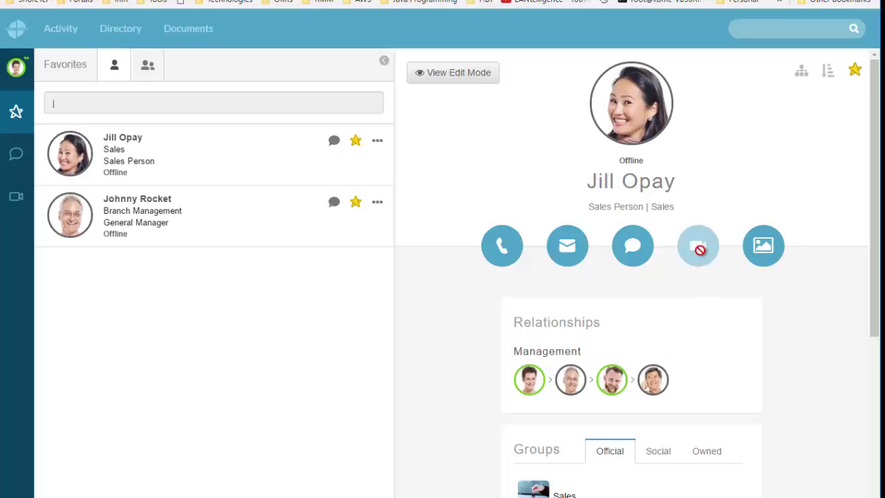
click(764, 249)
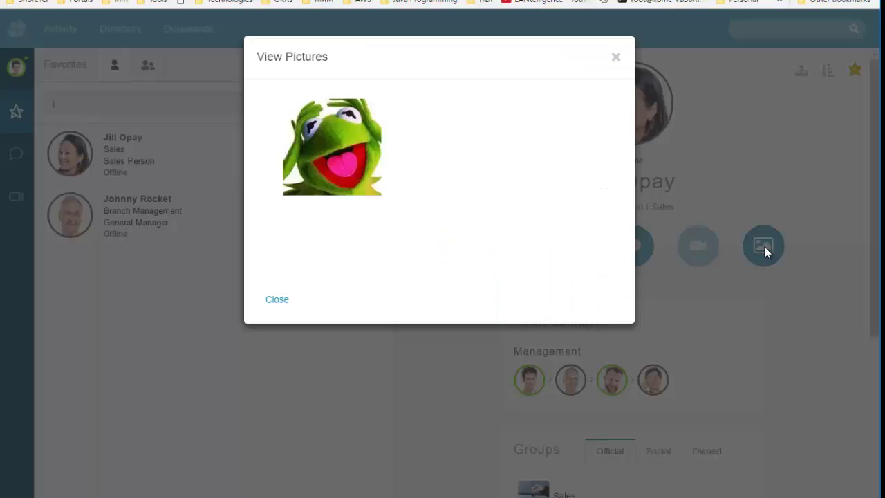
click(671, 142)
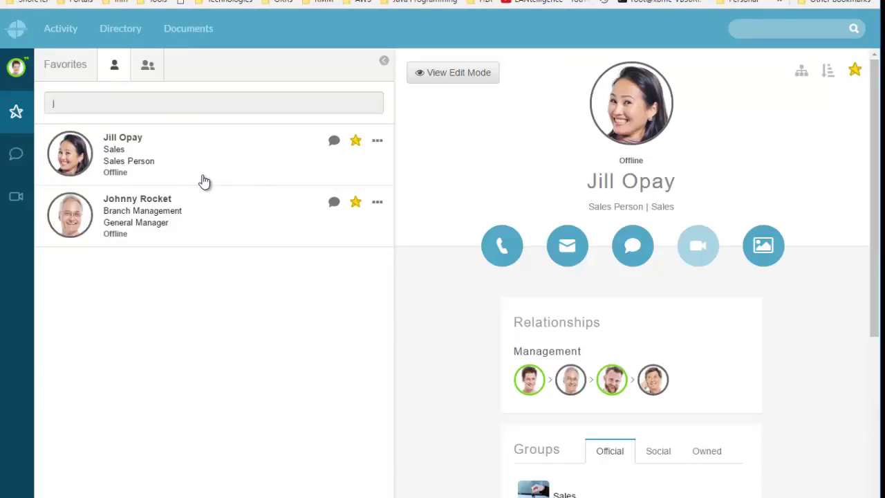
click(116, 101)
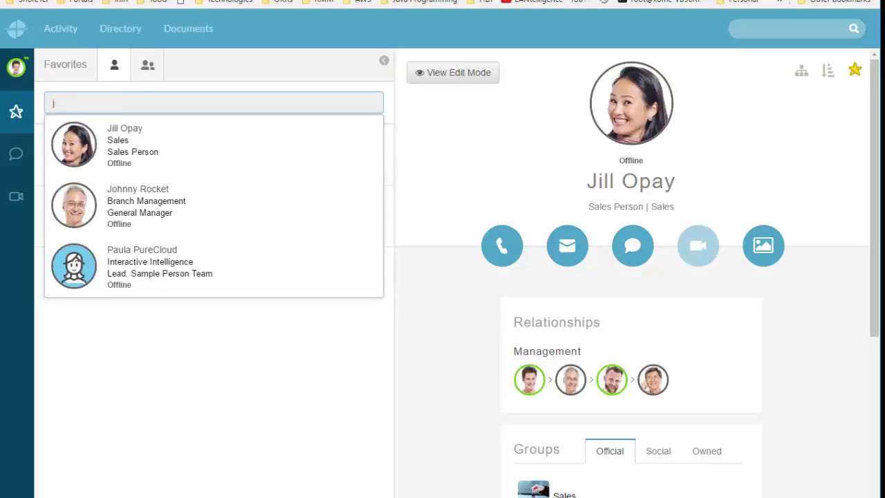
key(BackSpace)
key(BackSpace)
key(BackSpace)
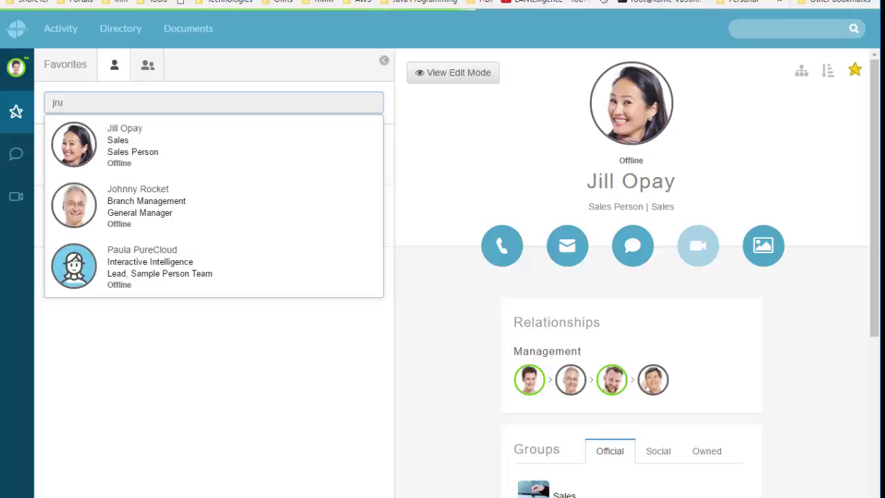
Step: Open the chats, view the direct messages and start a direct chat with the Regional Manager from Management, searching for "rus"
click(16, 152)
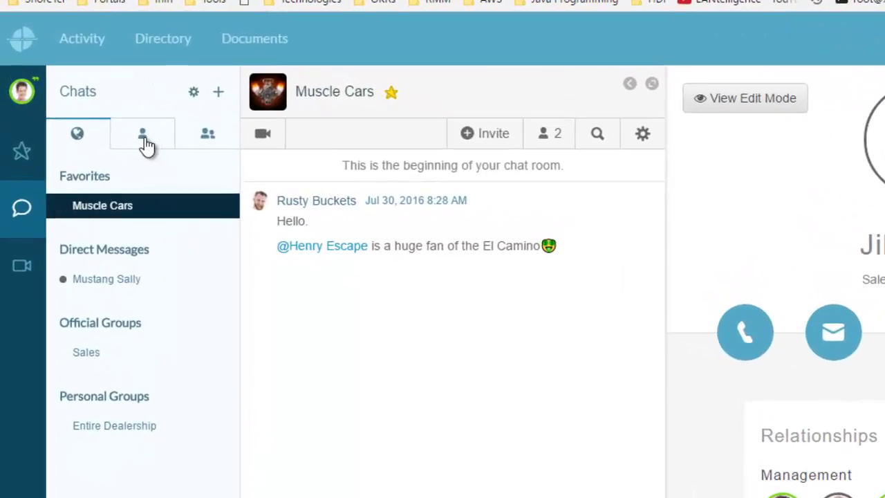
click(144, 138)
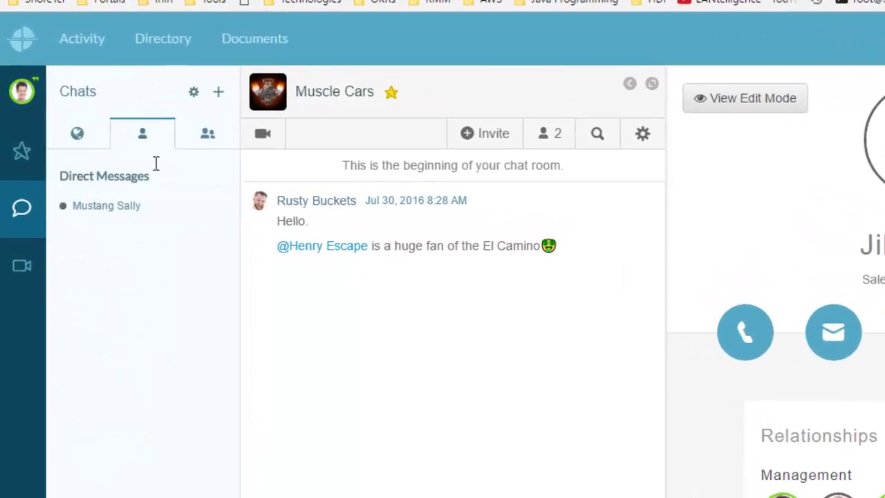
click(219, 96)
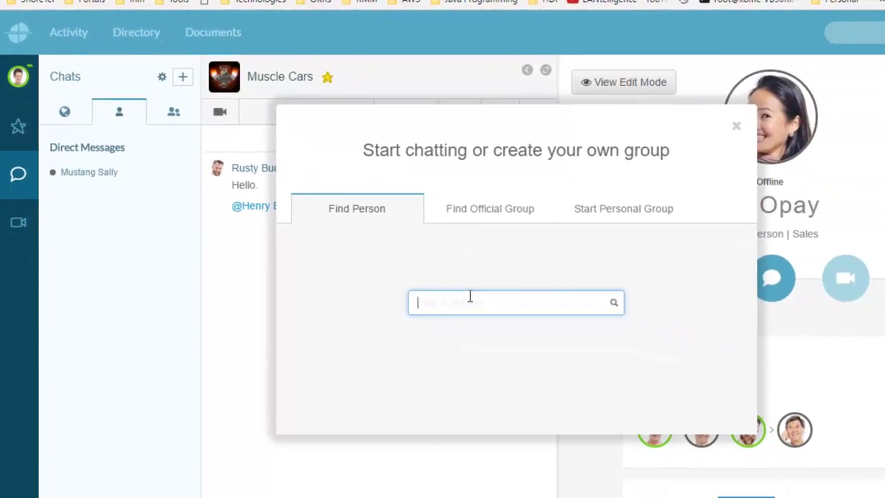
text(rus)
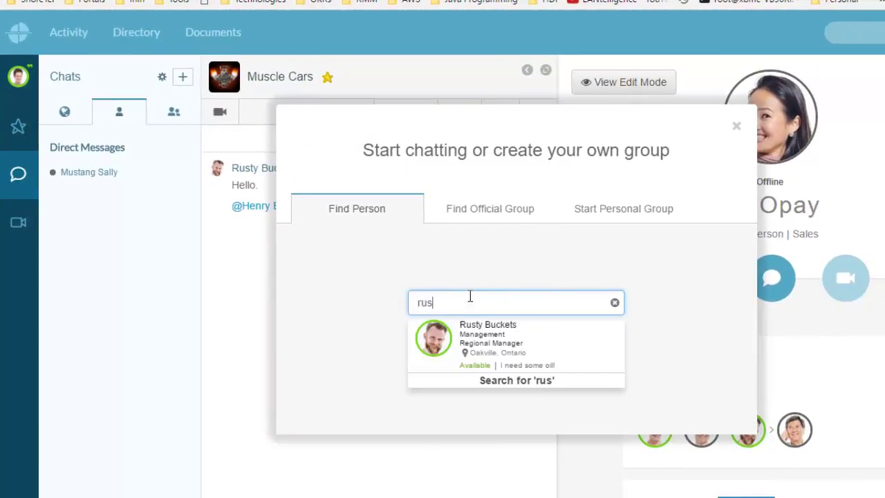
click(431, 357)
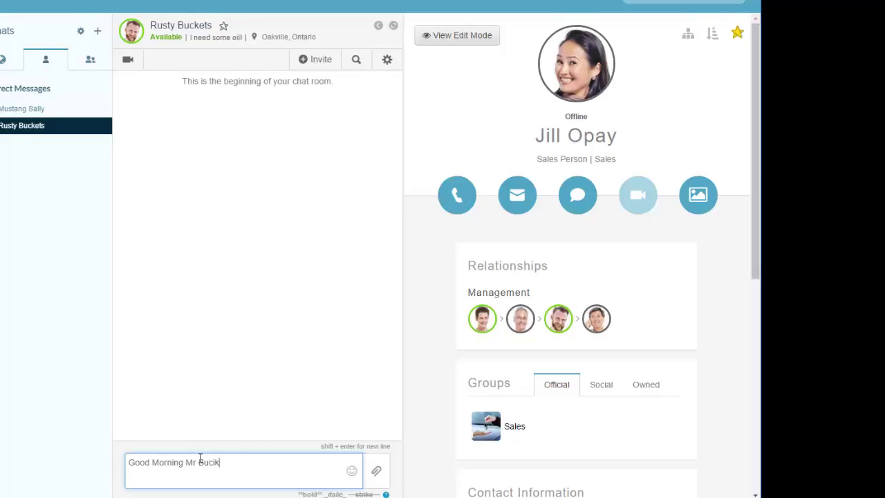
Step: Write a "Good Morning" greeting addressed to the Regional Manager by surname as the chat message, correcting the misspelled surname
key(BackSpace)
key(BackSpace)
text(kets)
key(BackSpace)
key(BackSpace)
key(BackSpace)
key(BackSpace)
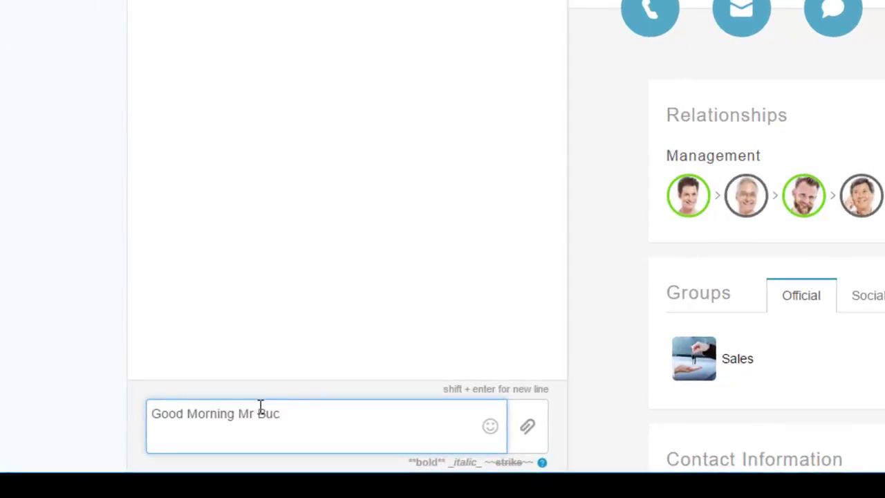
Step: Browse the emojis available for the chat message, including the smiley and nature categories
click(491, 426)
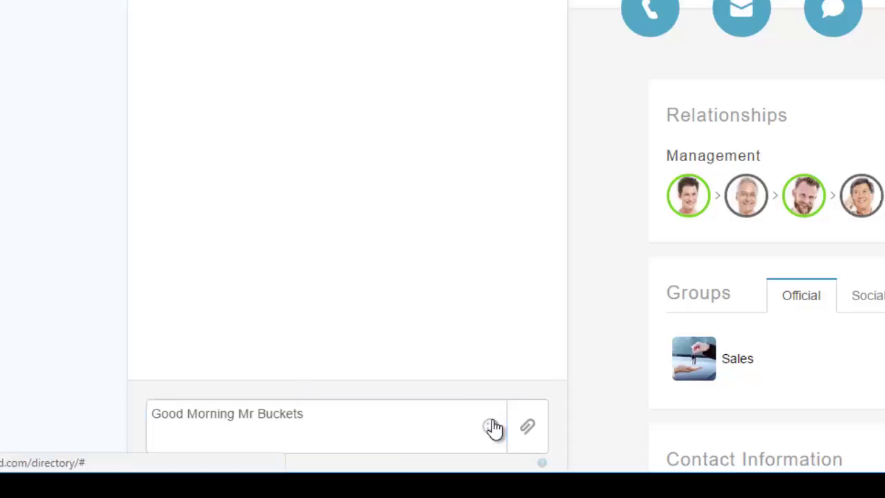
drag(489, 254, 487, 314)
scroll(340, 247, up, 5)
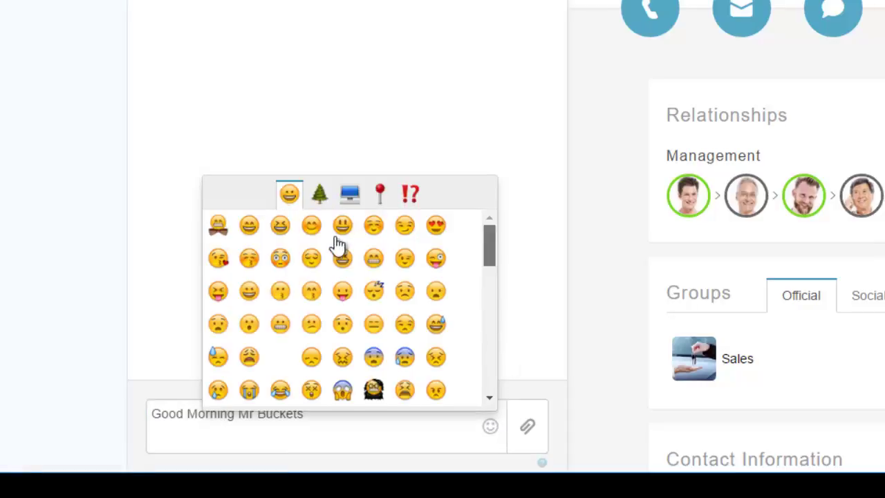
click(325, 201)
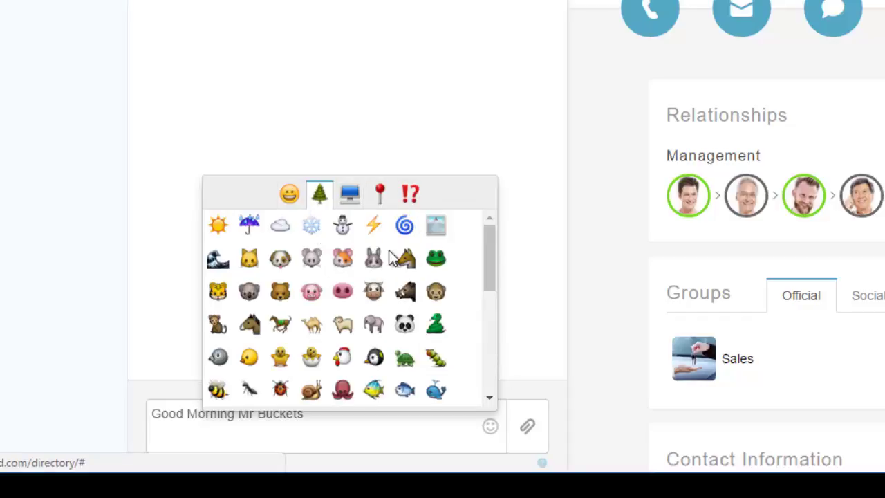
Step: Attach the Story of Simple PDF to the greeting and send the message
click(528, 426)
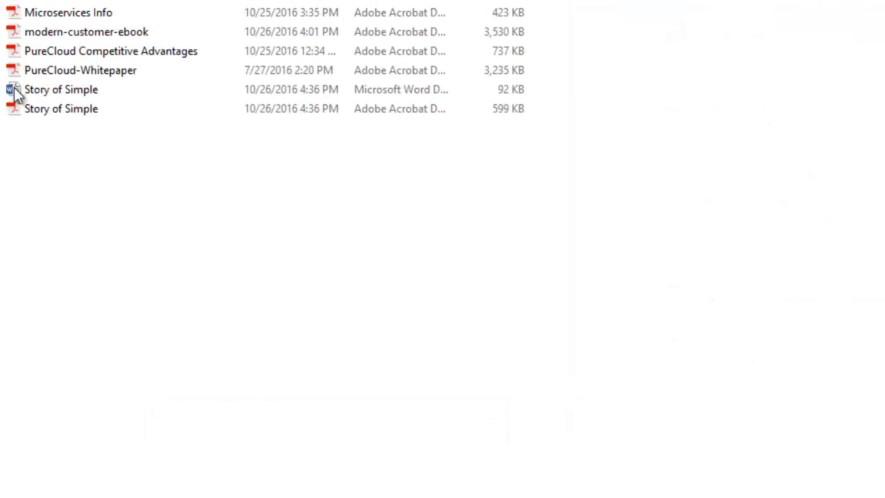
click(28, 109)
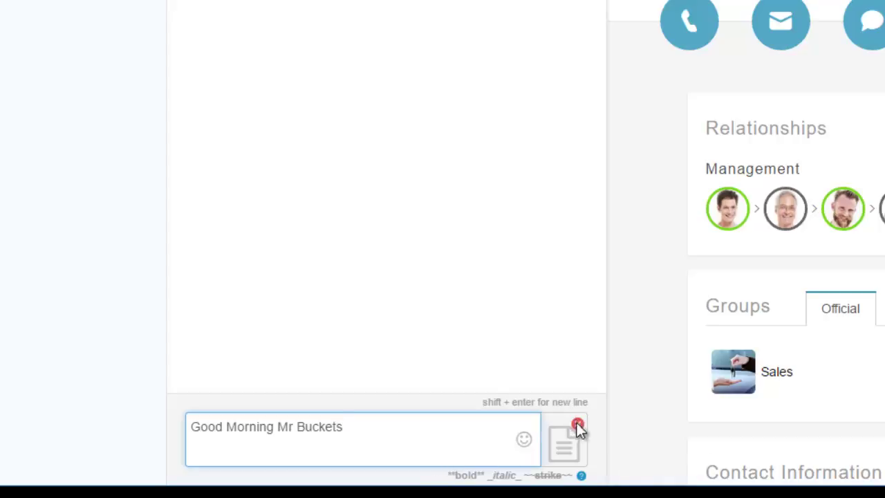
key(Return)
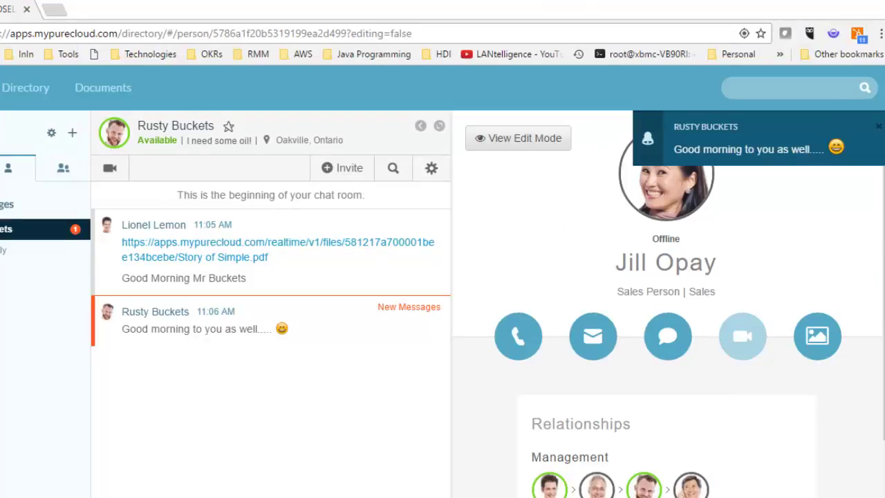
Step: Dismiss the message notification, view the Activity Stream and open your own user profile
click(877, 127)
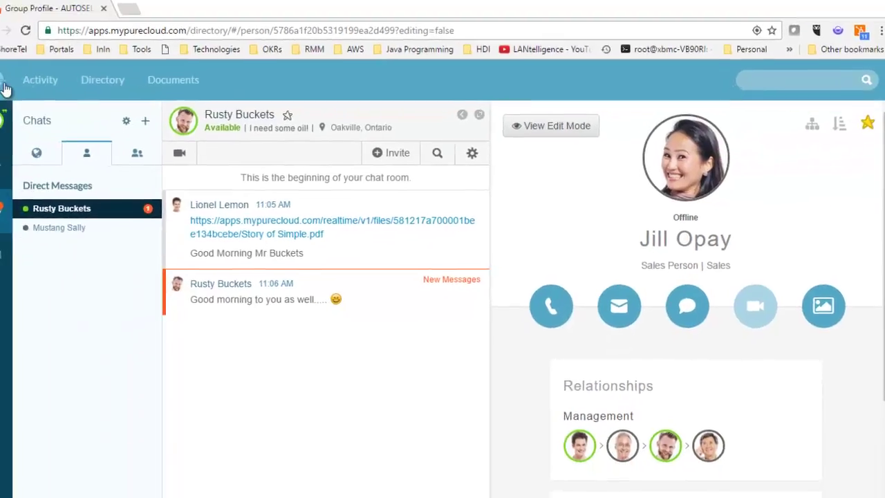
click(40, 80)
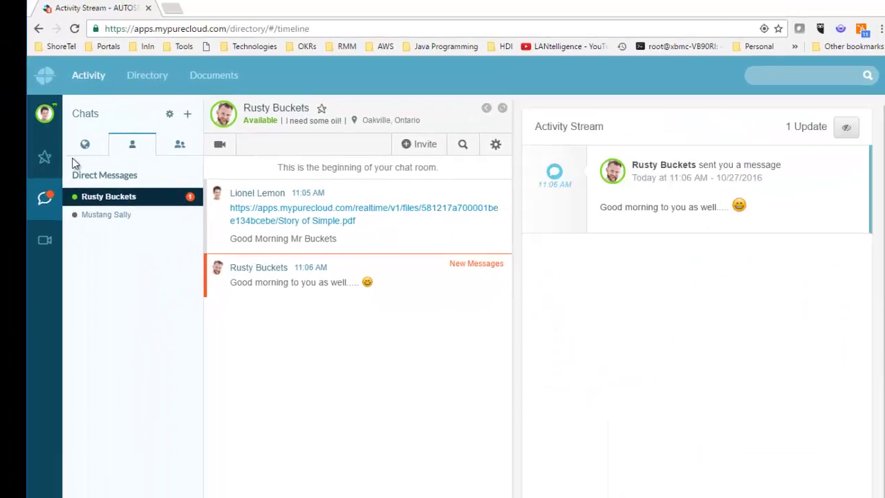
click(46, 112)
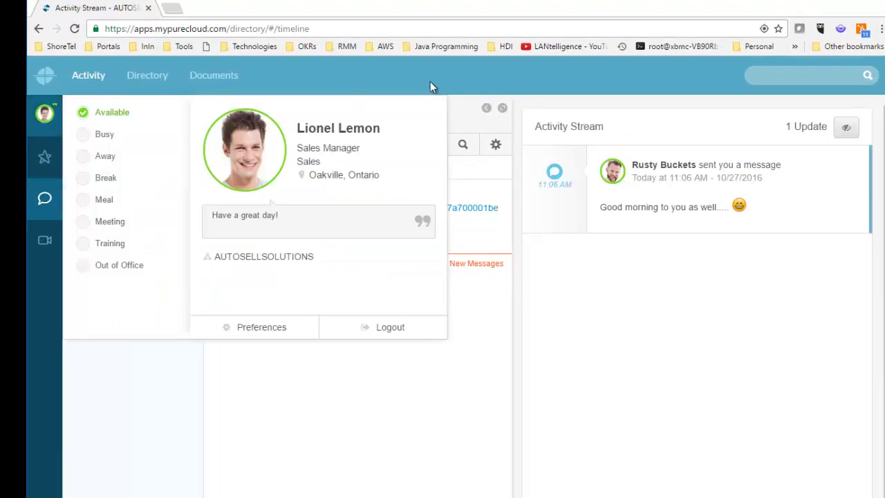
click(42, 119)
click(225, 130)
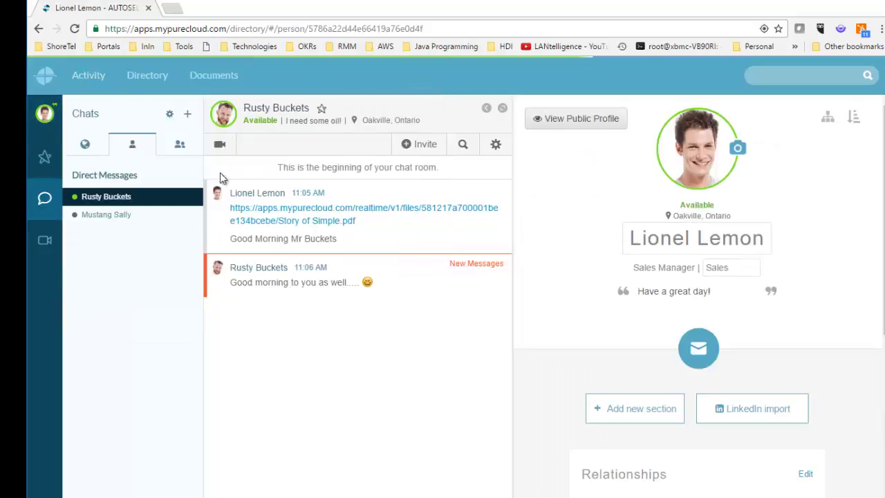
Step: Expand the Regional Manager's chat to the full window and collapse the chat pane
click(502, 108)
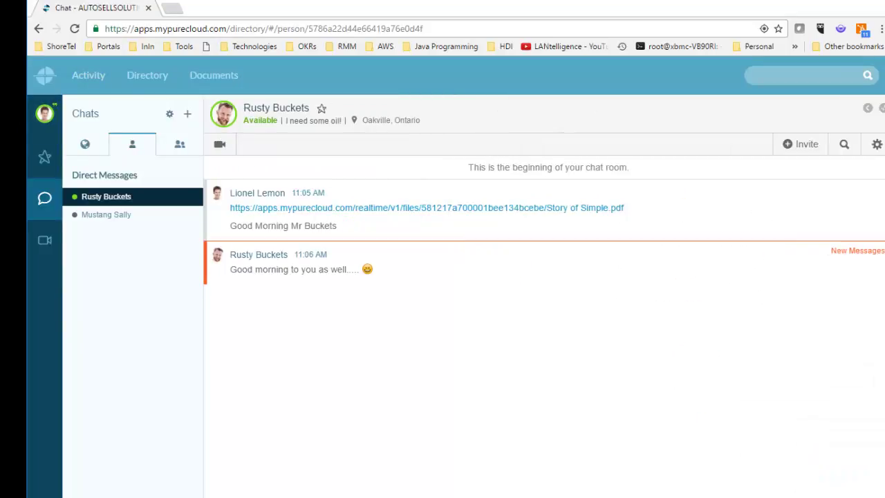
click(866, 109)
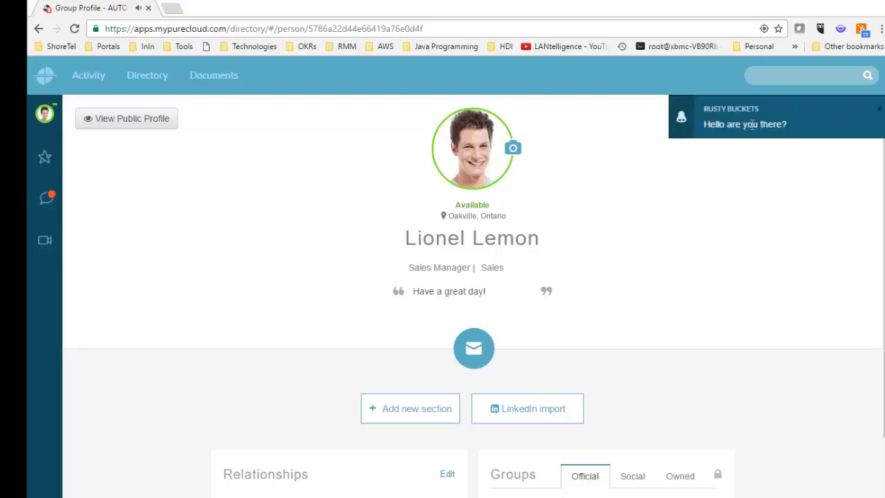
Step: Open the chat from the Regional Manager's new message notification and reply "Yes just busy..."
click(820, 119)
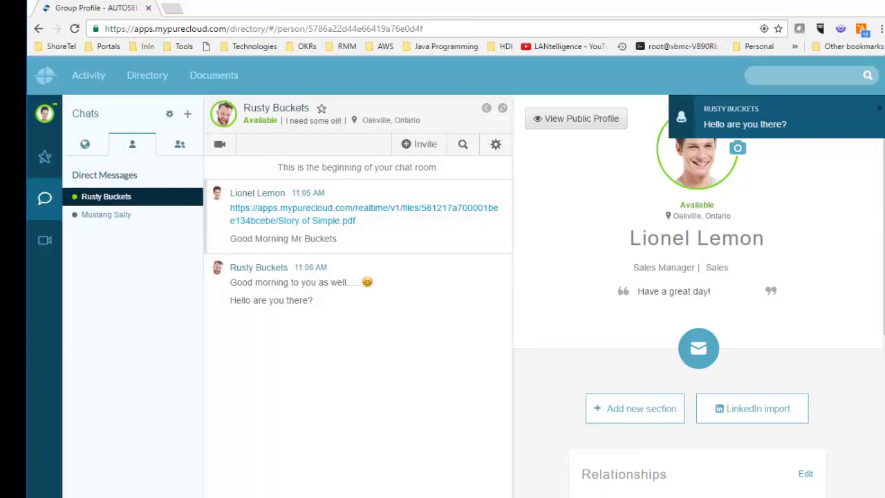
text(Yes just busy...)
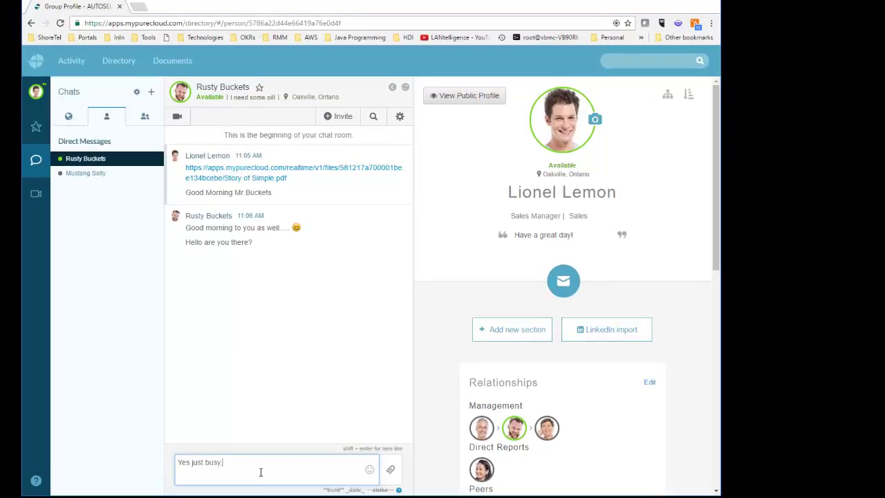
key(Return)
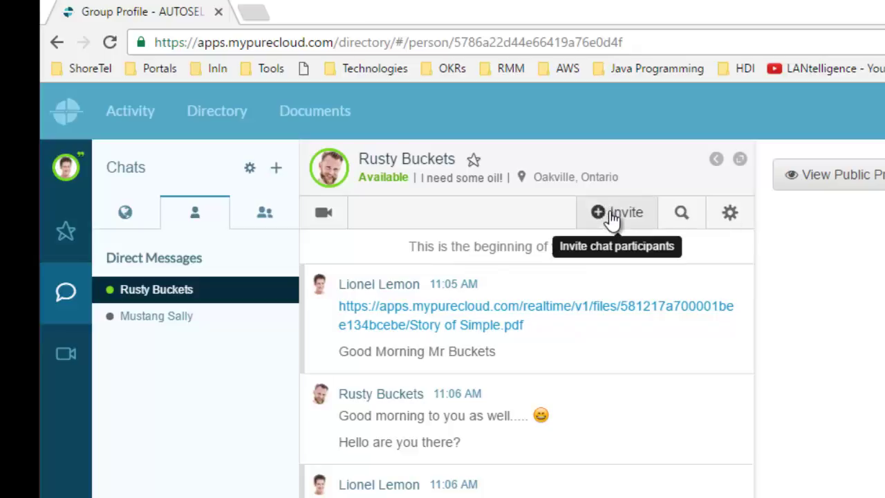
Step: Search the Regional Manager's chat for ".pdf", clear the search and collapse the chat pane
click(682, 216)
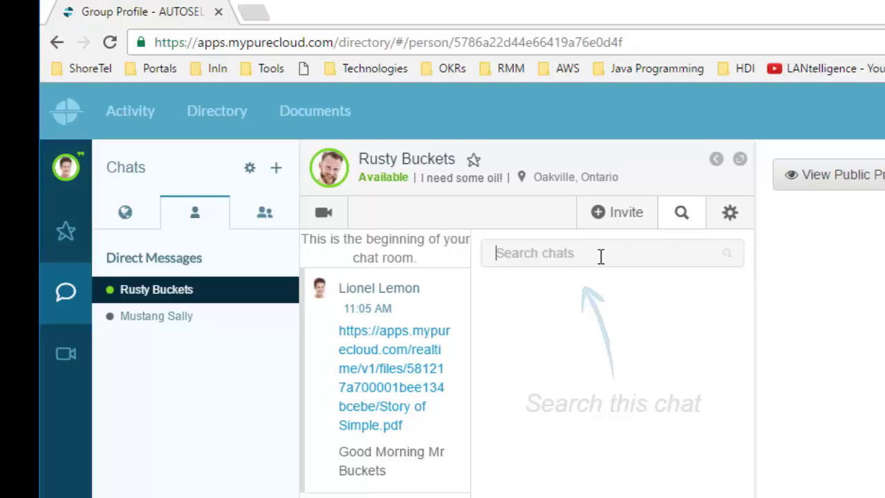
text(.)
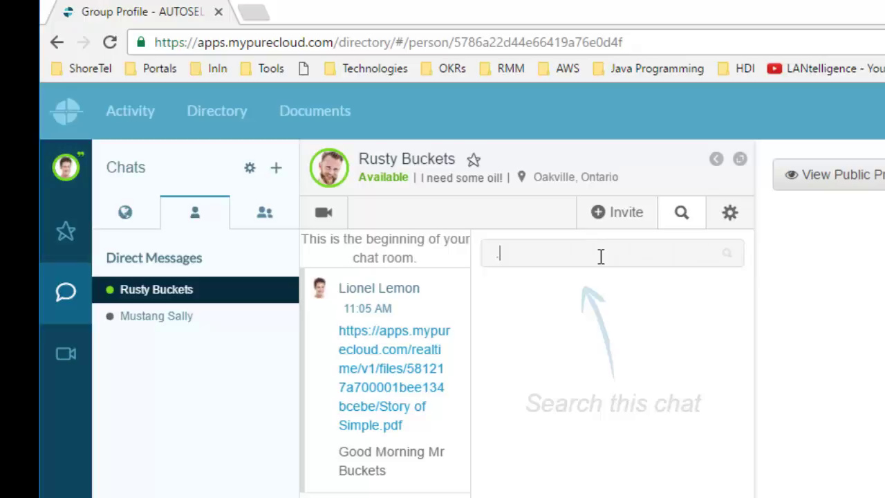
text(pdf)
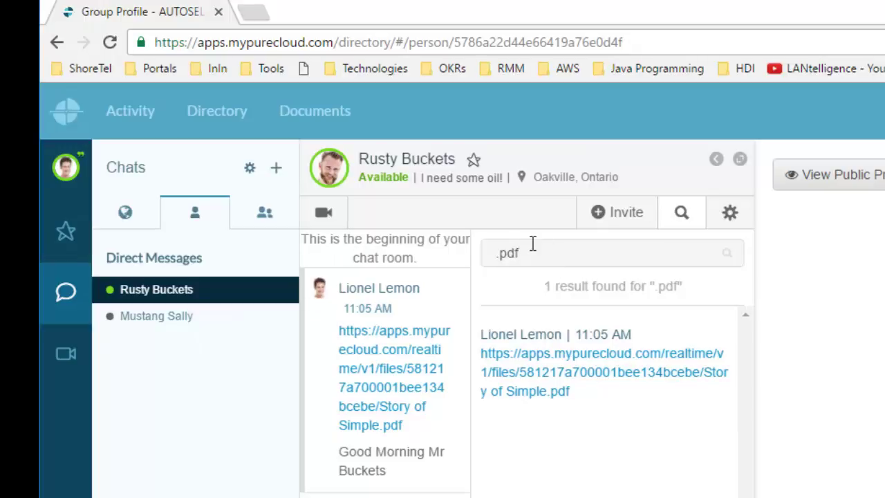
drag(531, 243, 446, 243)
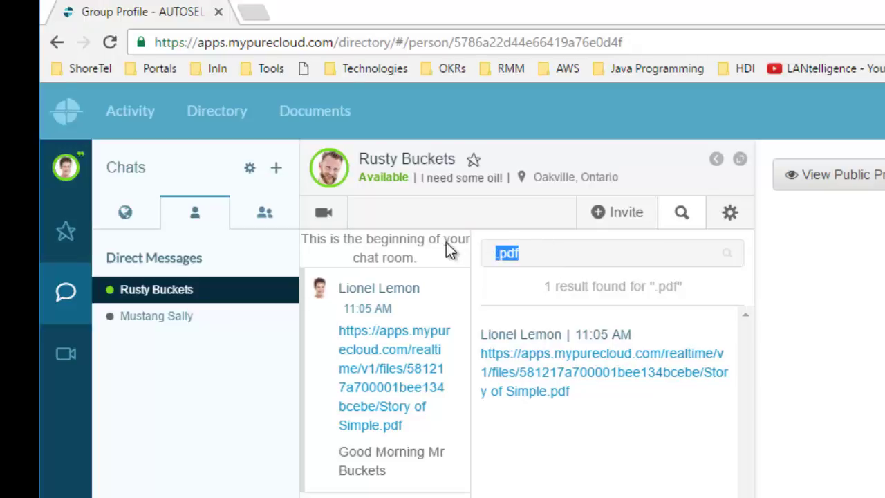
key(BackSpace)
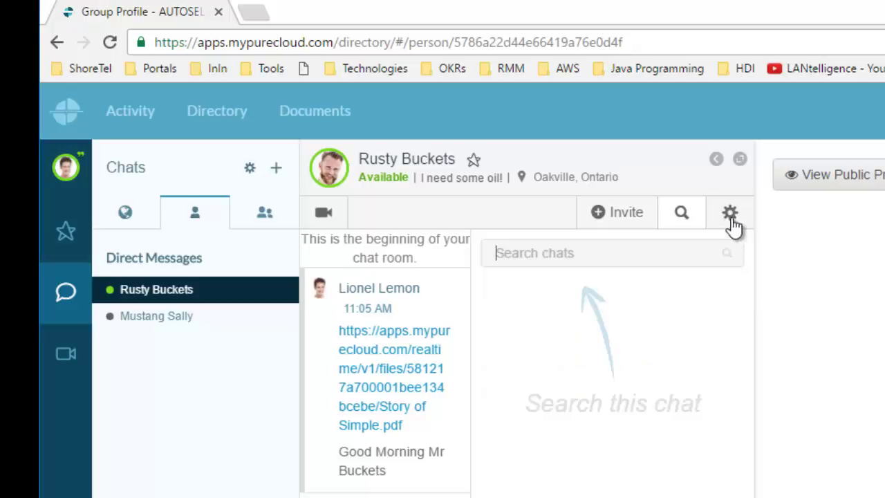
click(716, 160)
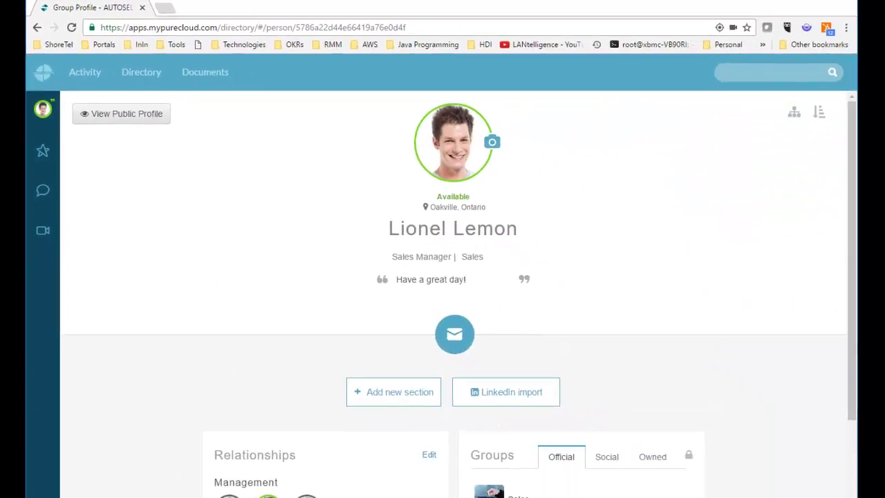
Step: Open Video Chat and add the Regional Manager and the General Manager as participants, searching for "ru" and "jo"
click(43, 232)
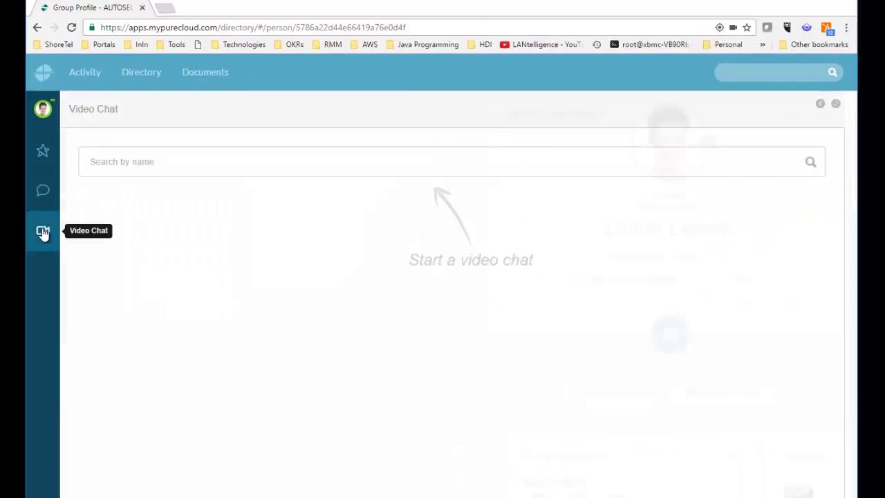
text(ru)
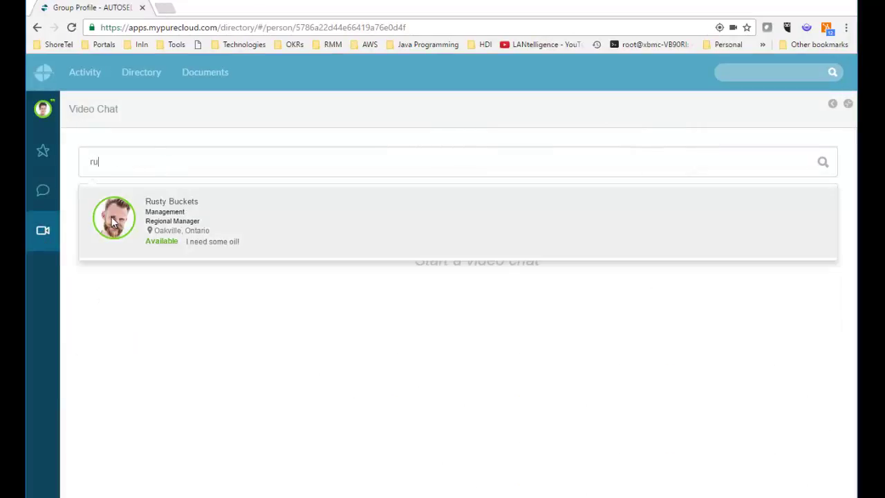
click(111, 217)
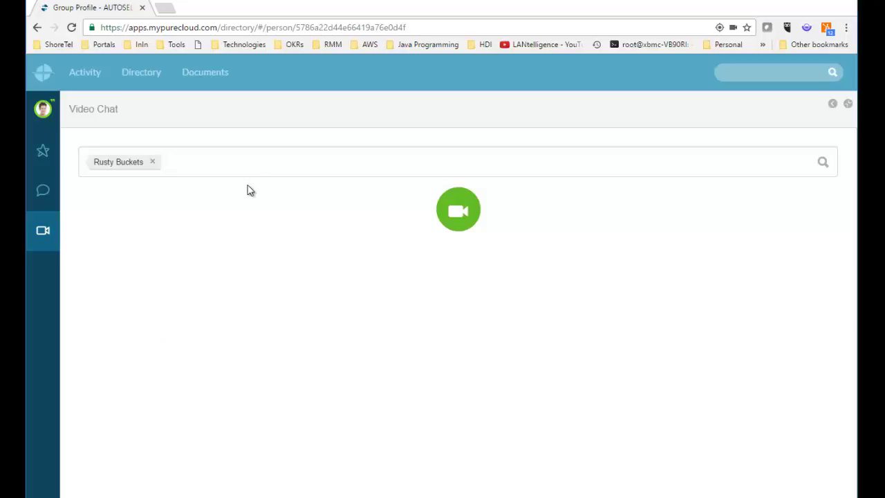
text(jo)
click(205, 215)
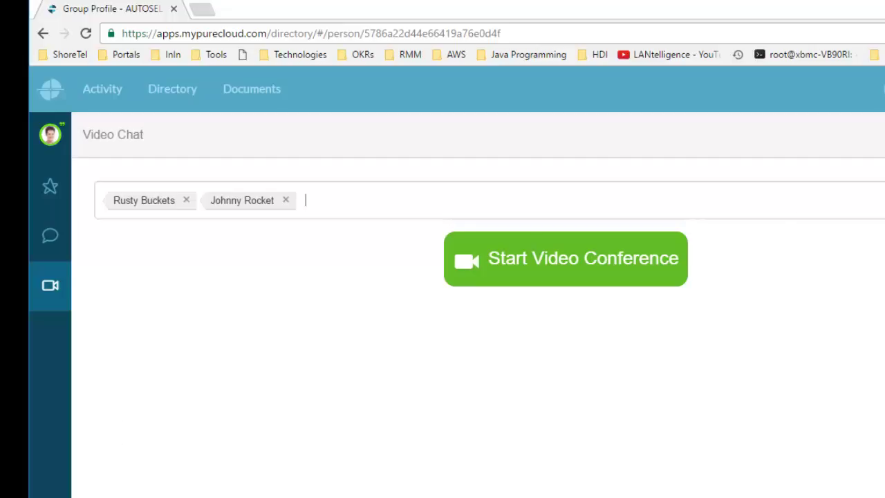
Step: Remove both participants from the video chat and close the Video Chat pane
click(285, 200)
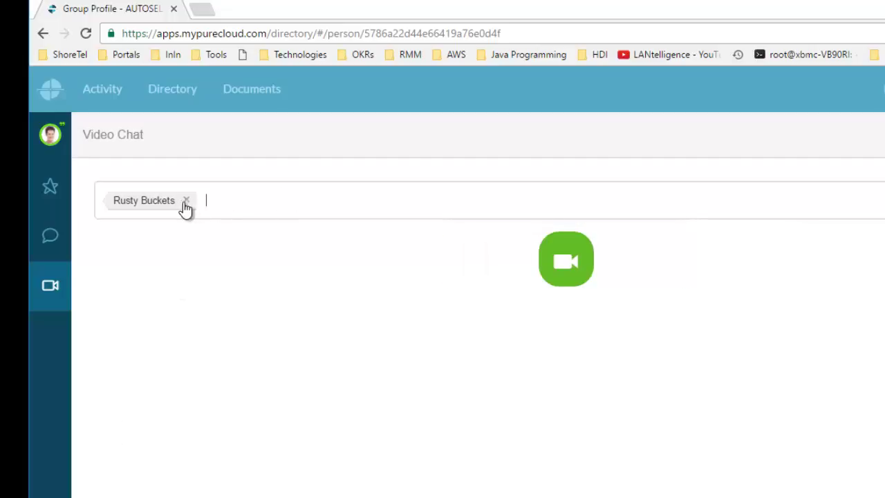
key(BackSpace)
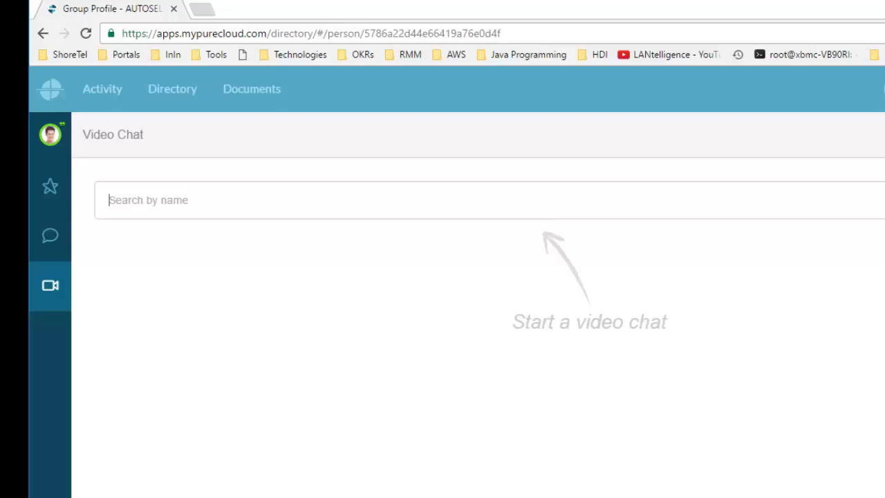
key(Escape)
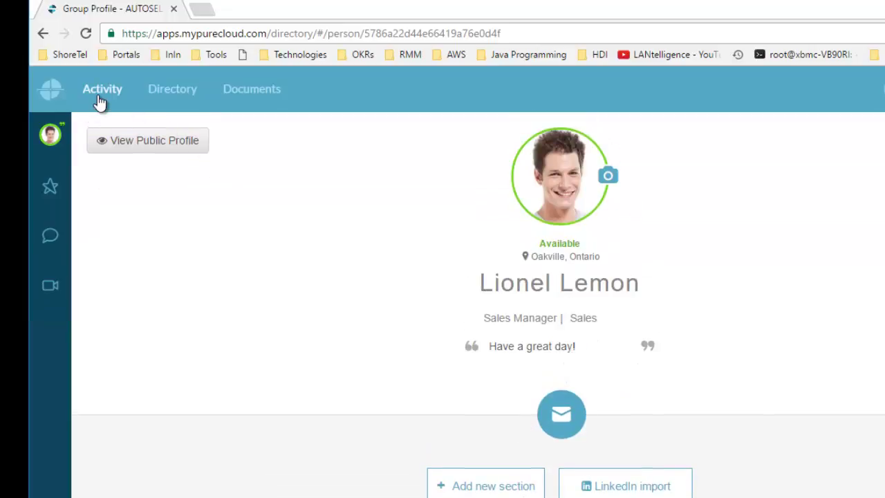
Step: View the Activity Stream and browse the Directory's People and Groups listings, ending on the list of all entries
click(100, 97)
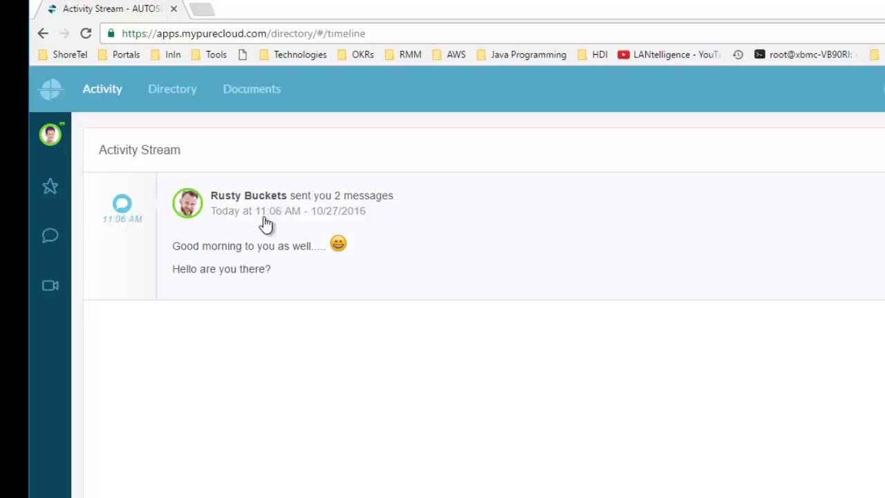
click(168, 101)
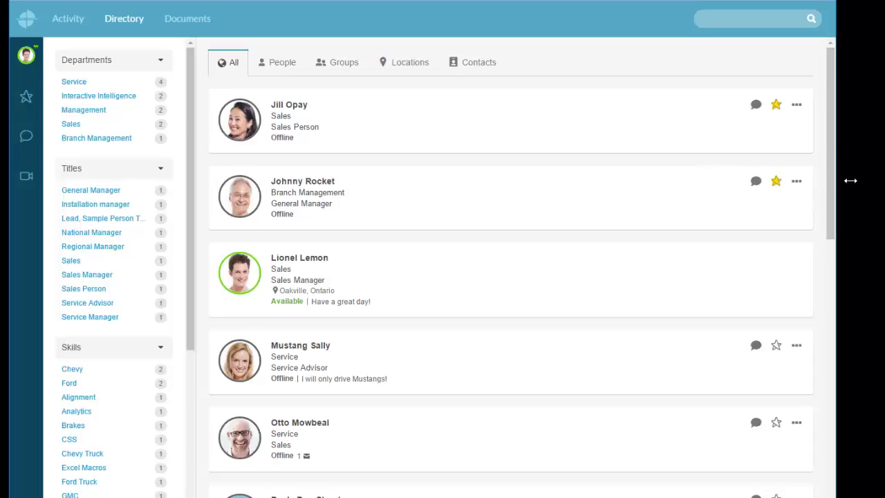
drag(850, 180, 864, 183)
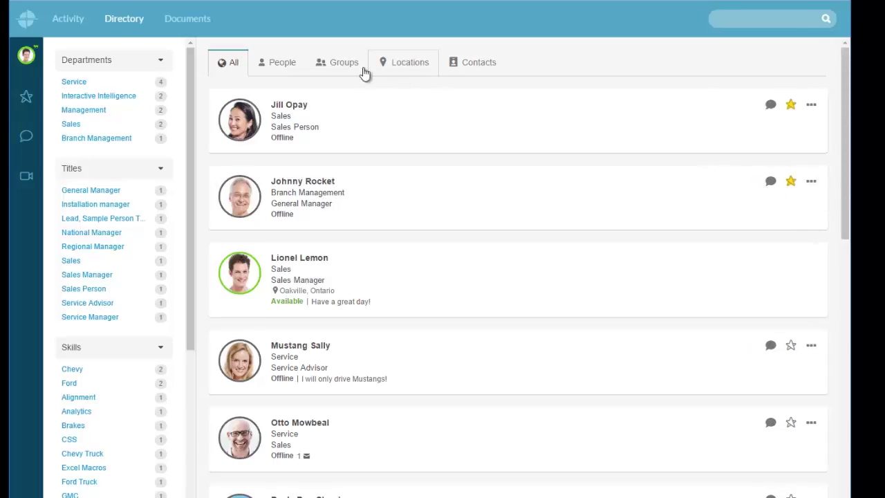
click(298, 62)
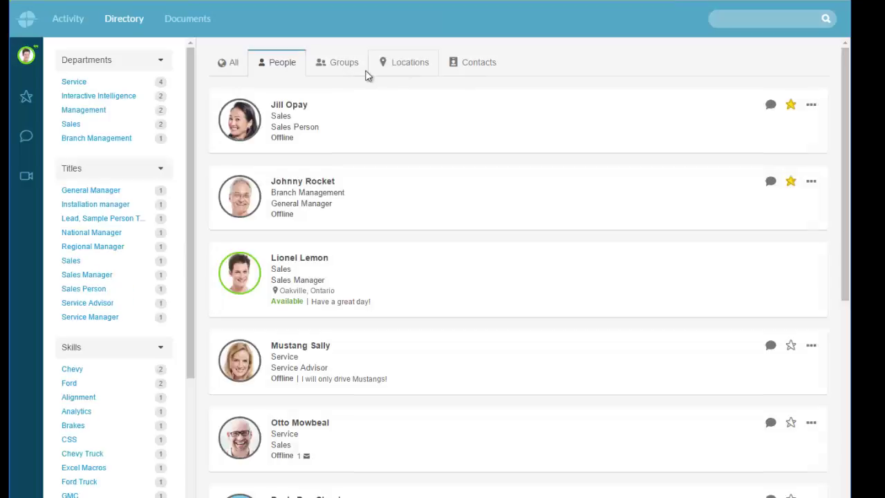
click(345, 63)
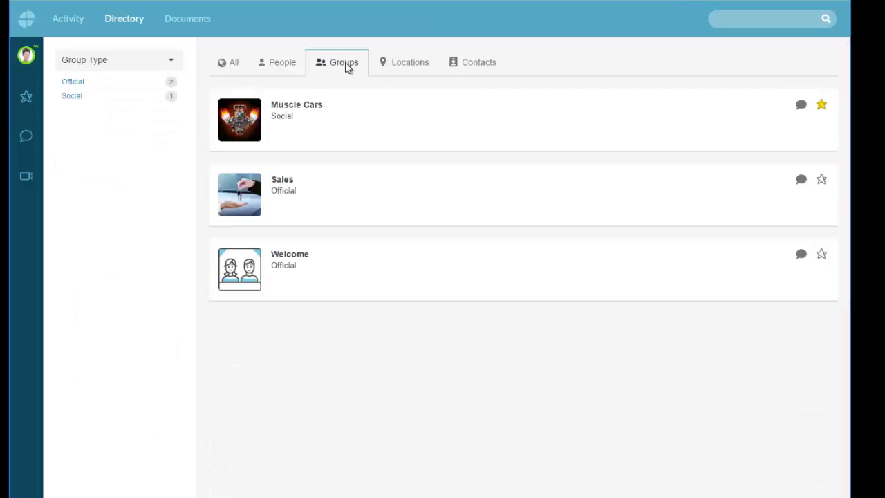
click(233, 63)
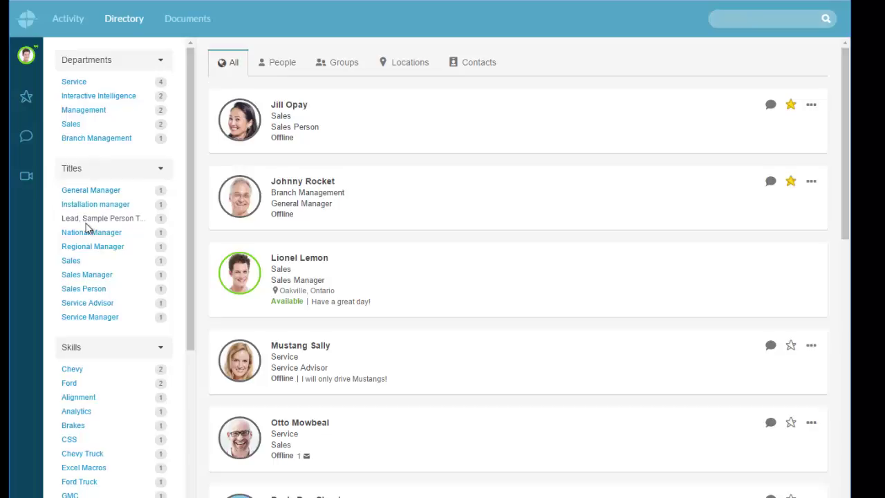
Step: Filter the directory by the Sales department and by the Service department, clearing each filter after viewing
click(70, 125)
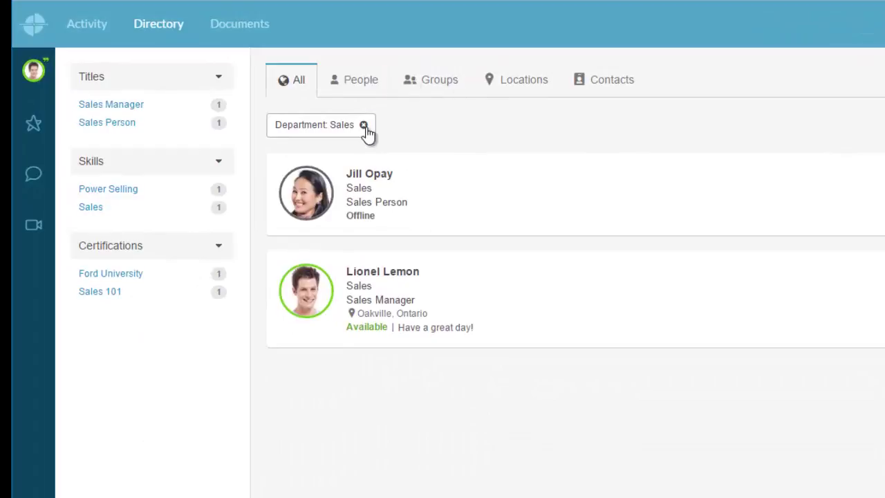
click(365, 127)
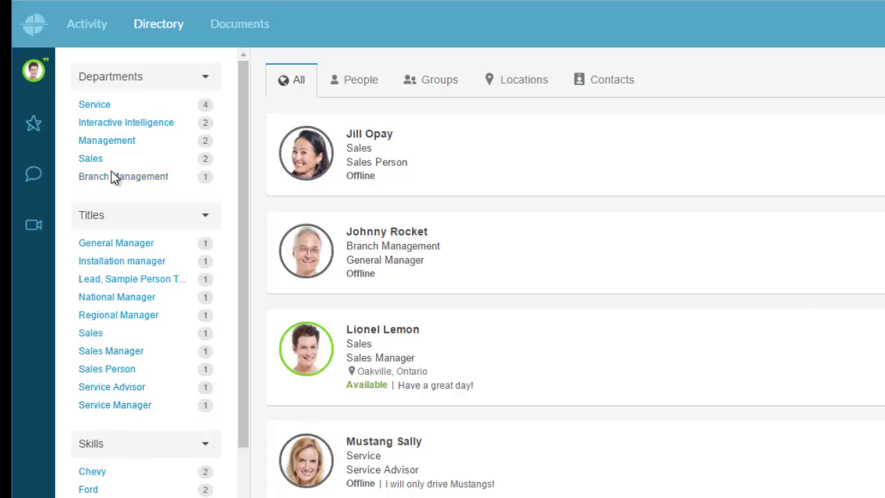
click(92, 106)
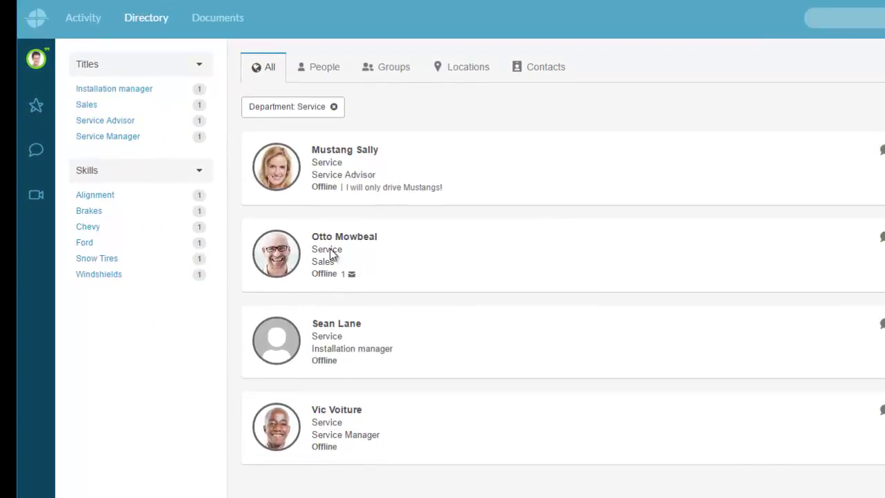
click(335, 108)
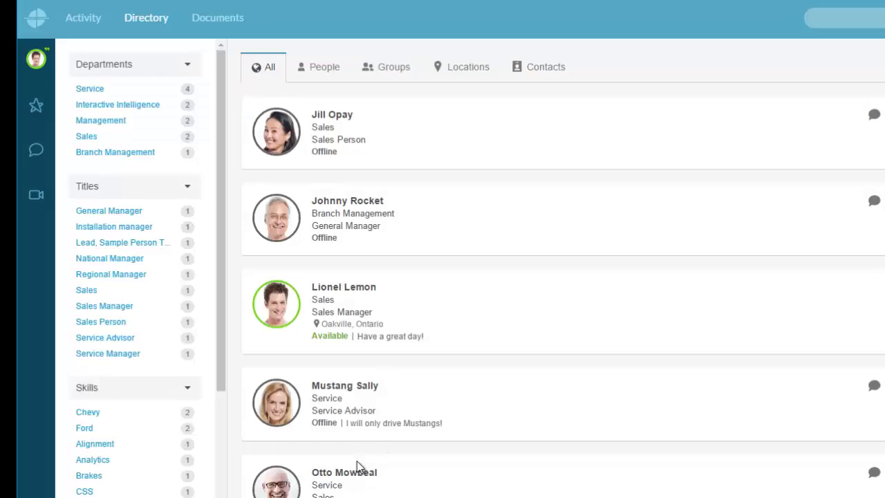
click(93, 91)
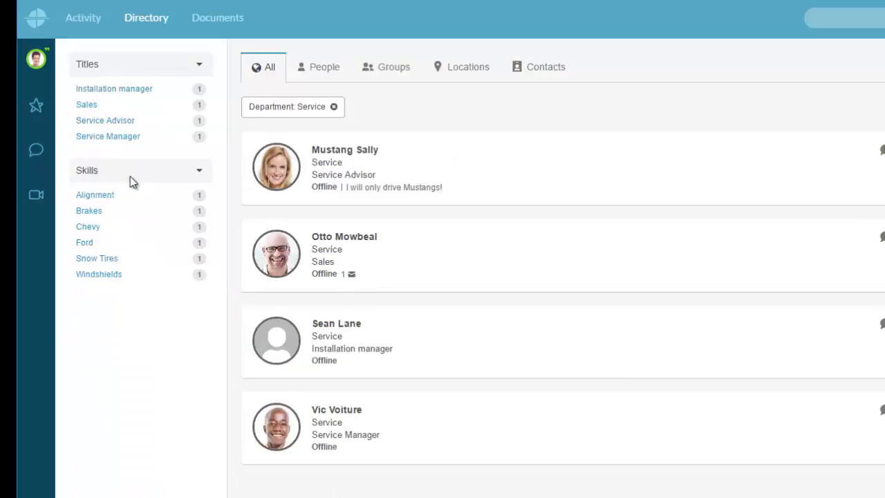
click(89, 211)
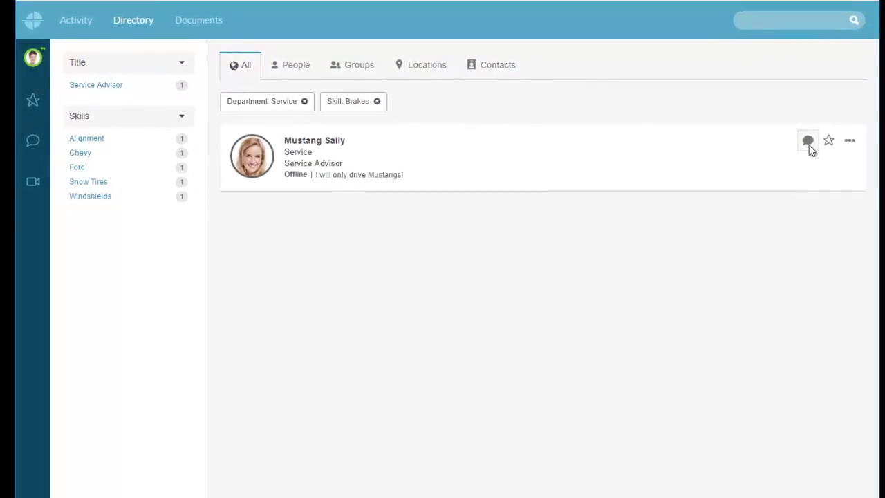
click(849, 147)
click(821, 190)
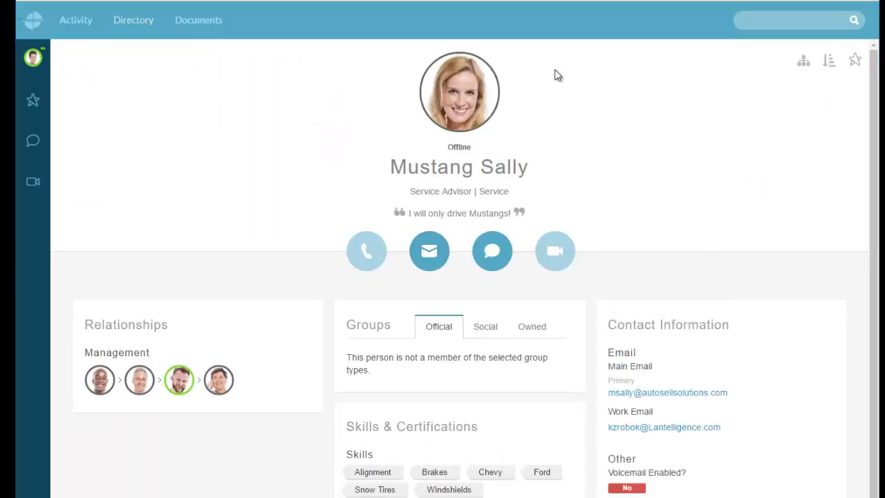
Step: Start an Outlook email to the Service Advisor's main address, clear the Bcc field and discard the message
key(shift+Tab)
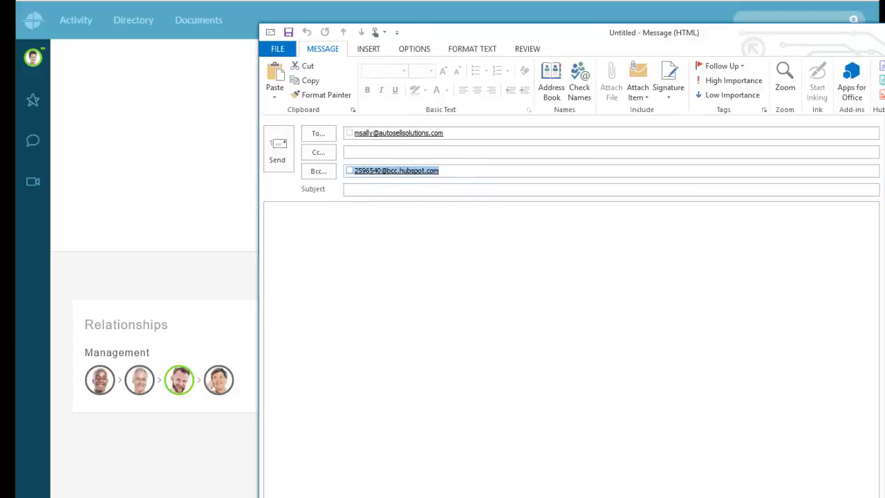
key(BackSpace)
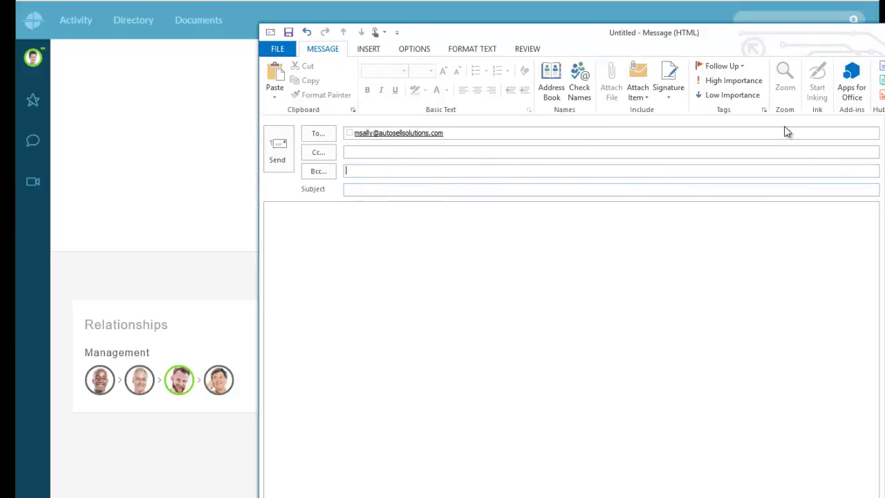
key(Escape)
click(455, 300)
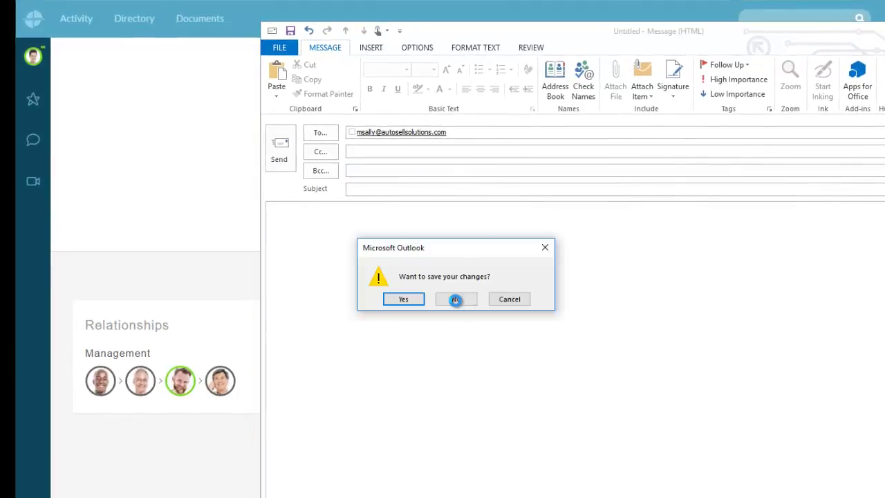
Step: Open your own profile page and return to the filtered directory listing
click(33, 55)
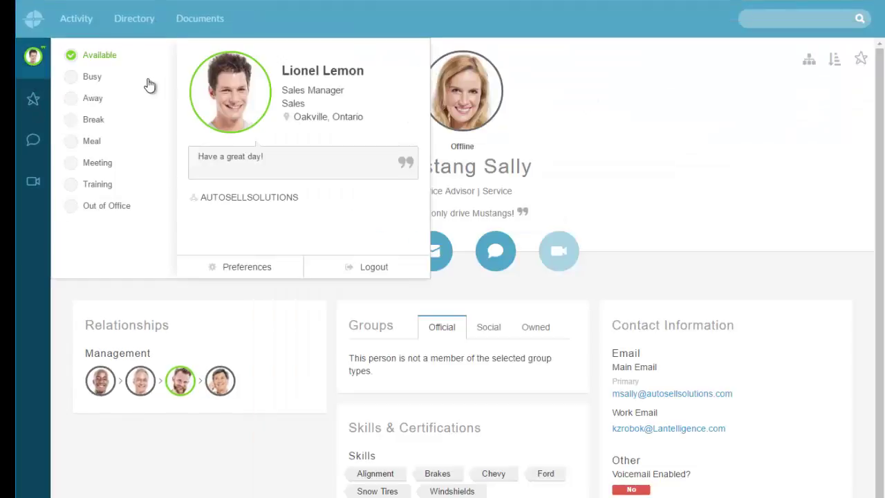
click(232, 86)
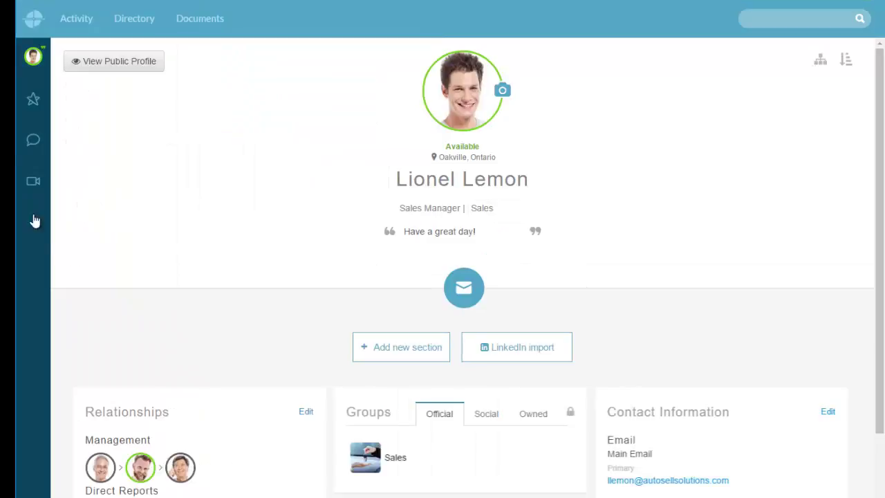
click(142, 21)
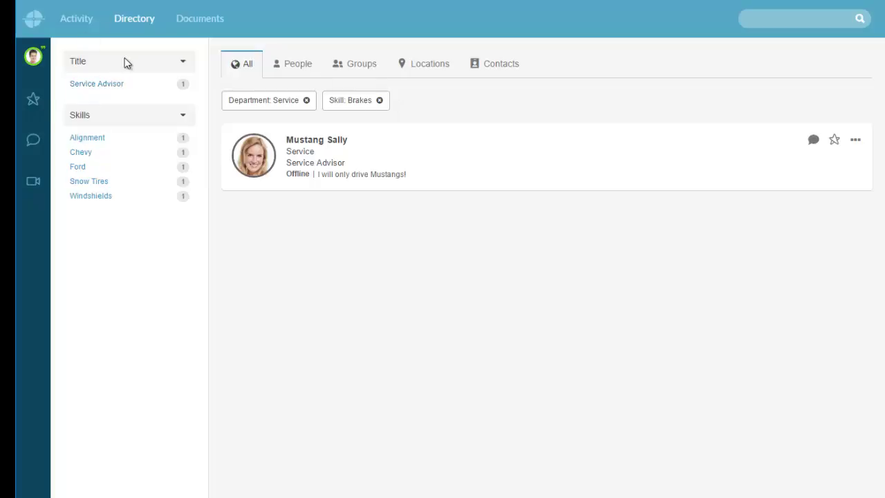
Step: Add the Windshields skill to the directory filters, review the selected skills and remove all skill and department filters
click(93, 197)
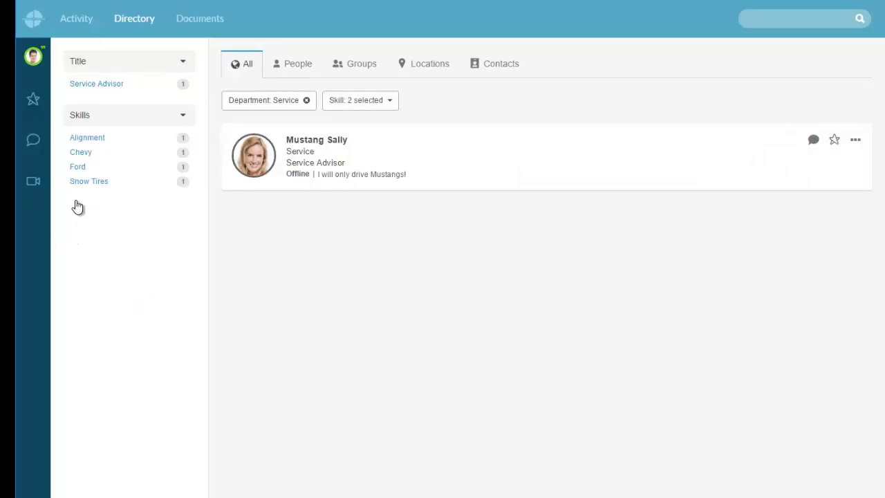
click(390, 100)
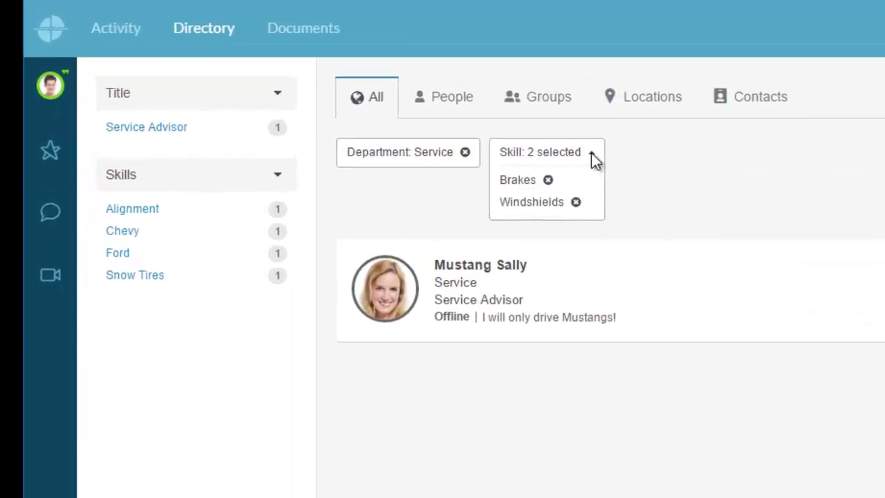
click(576, 202)
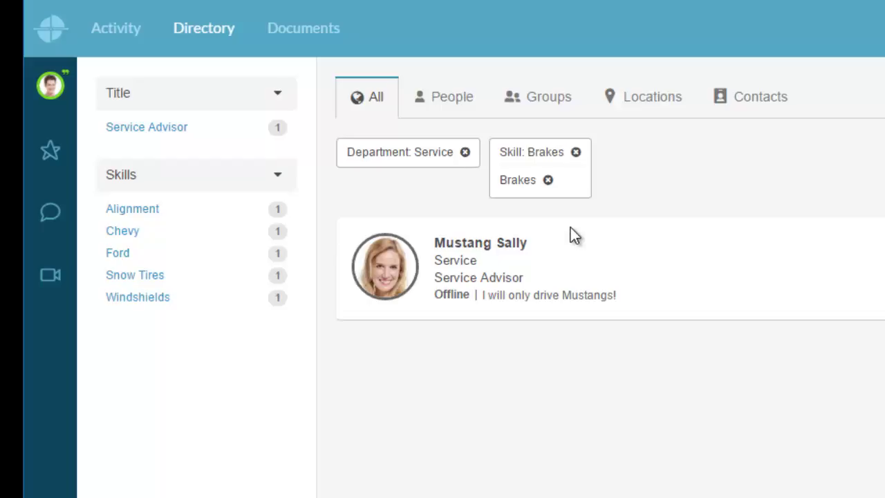
click(576, 152)
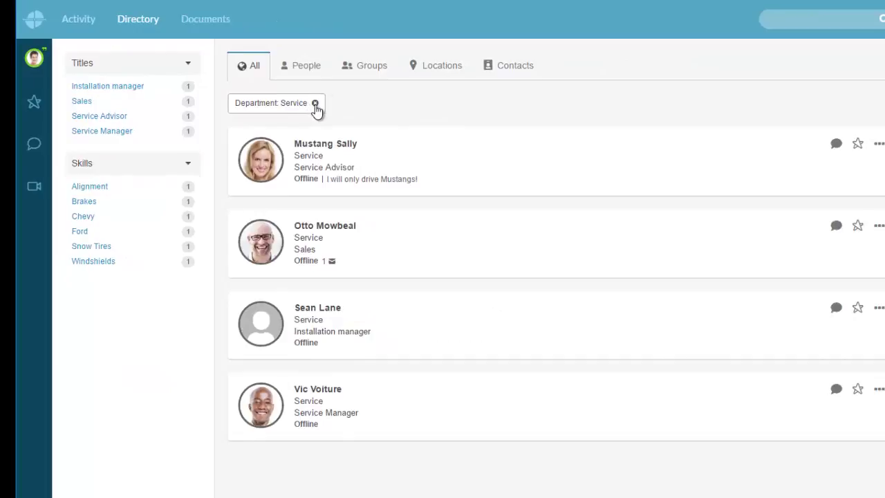
click(350, 114)
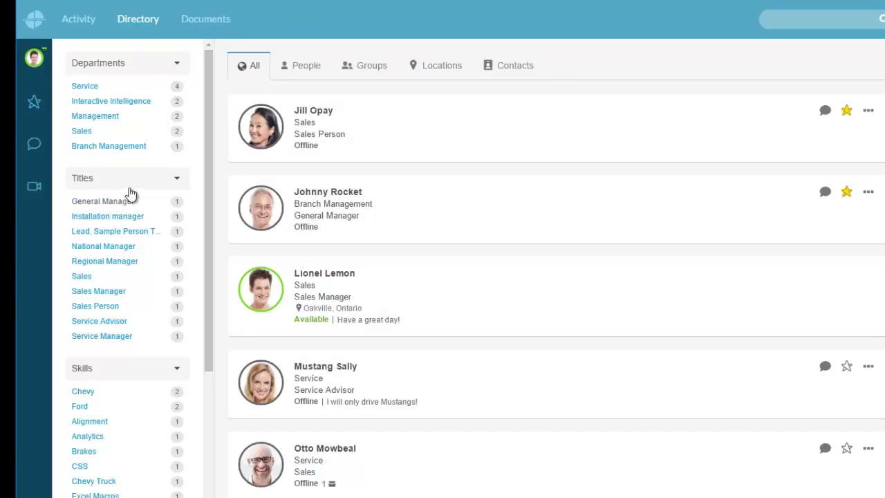
Step: Search the directory for "service", clear the search and filter the directory by the Sales 101 certification
drag(205, 209, 212, 400)
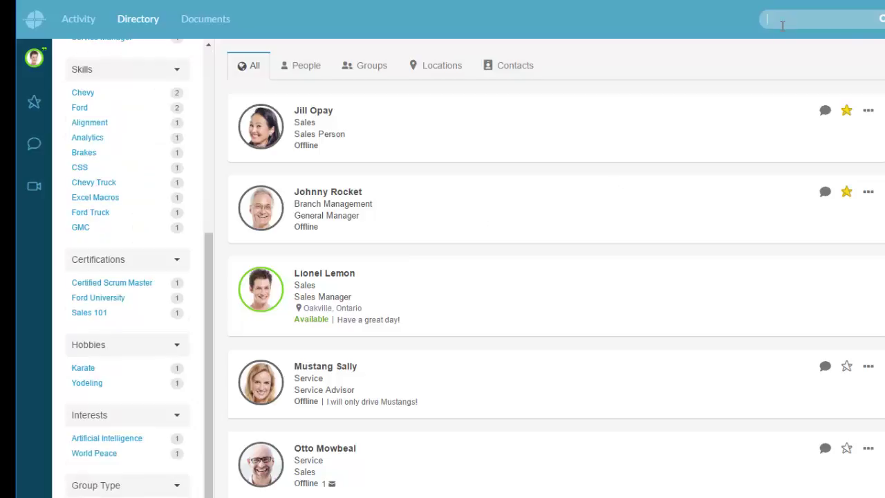
text(ice)
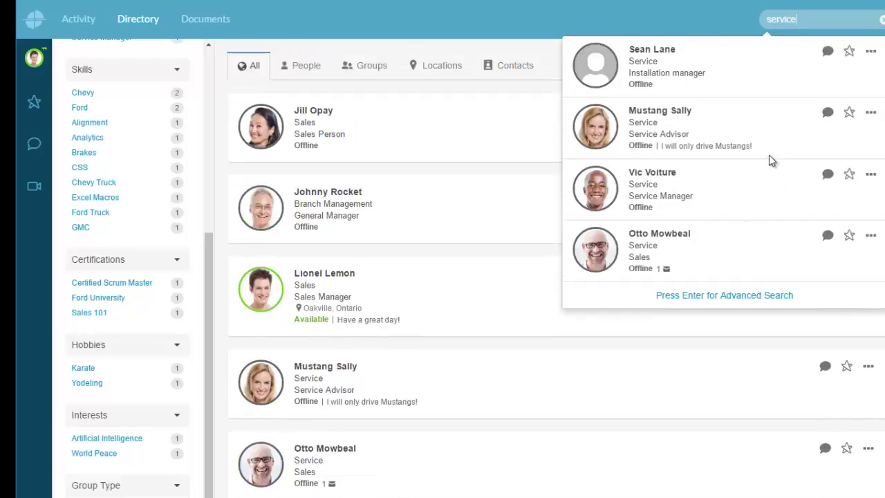
key(Escape)
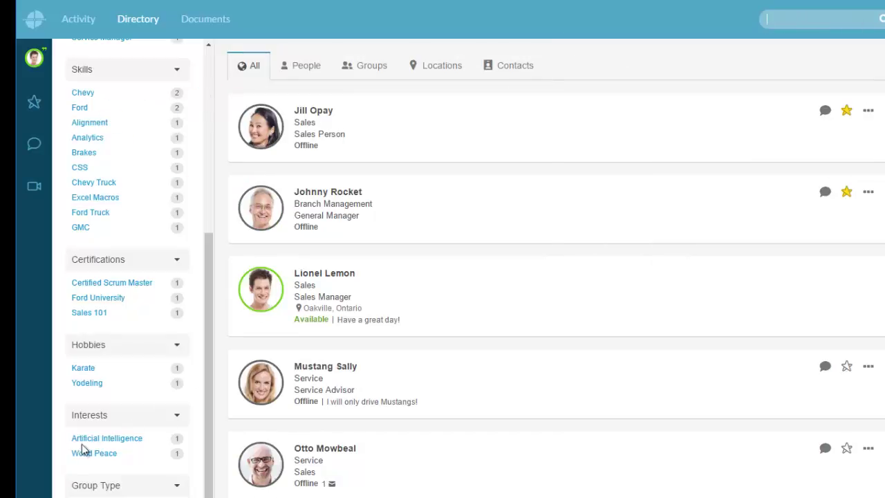
click(78, 315)
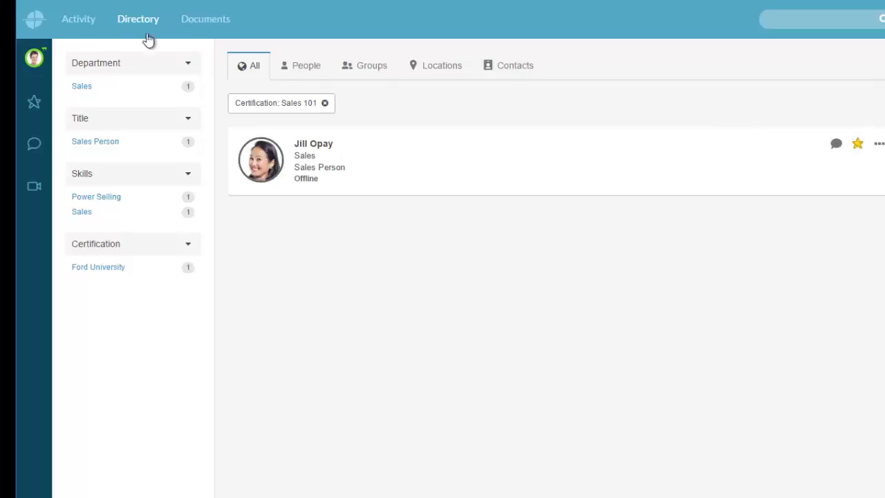
Step: Leave the Uploads page of Documents for the Document Dashboard and open My Workspace
click(202, 20)
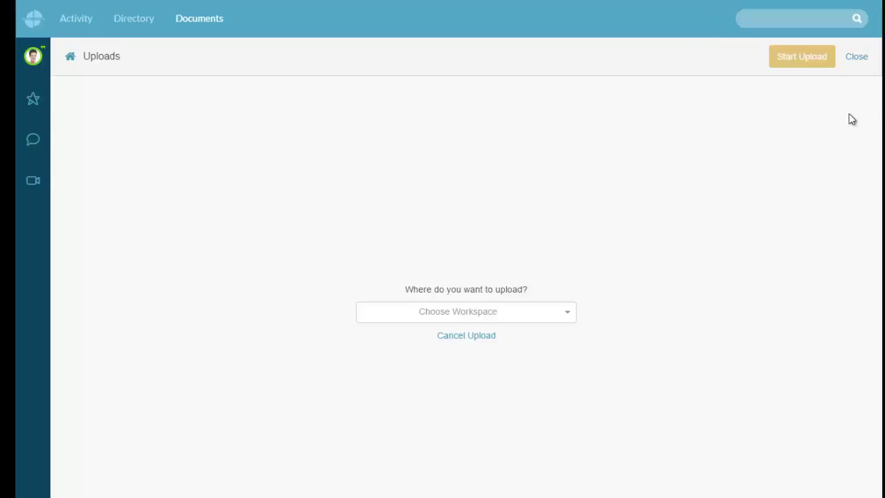
click(68, 57)
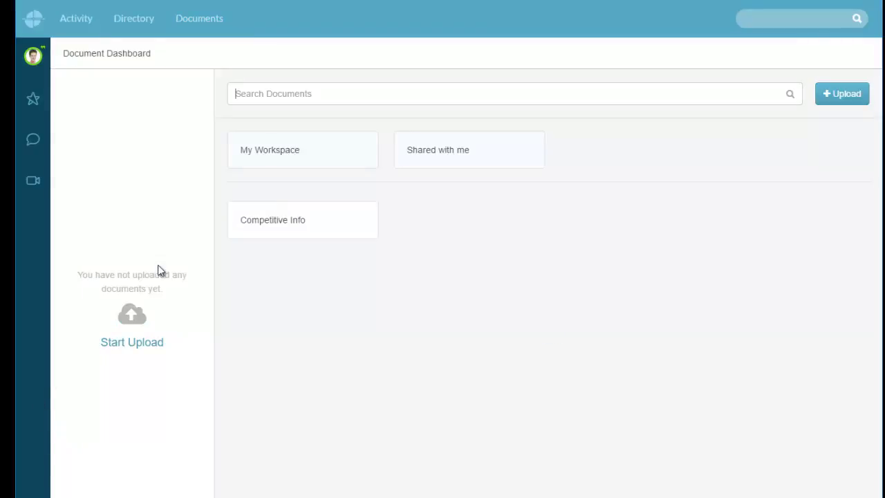
mouse_move(265, 159)
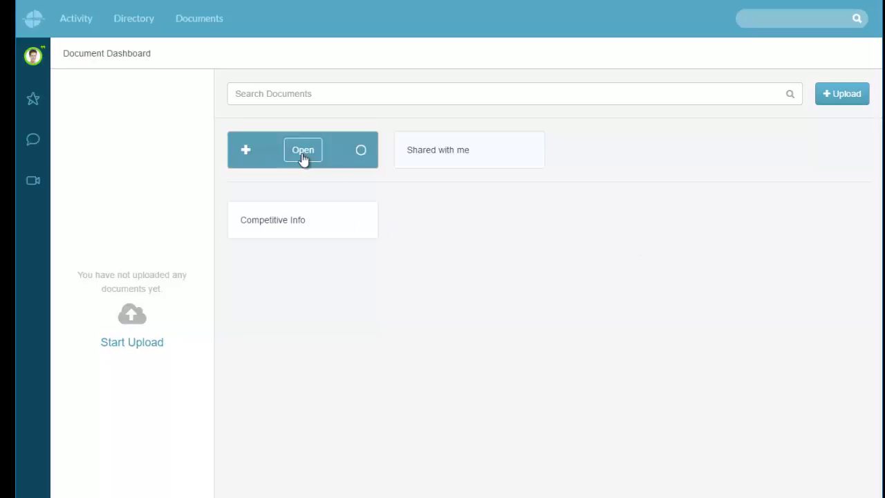
click(303, 157)
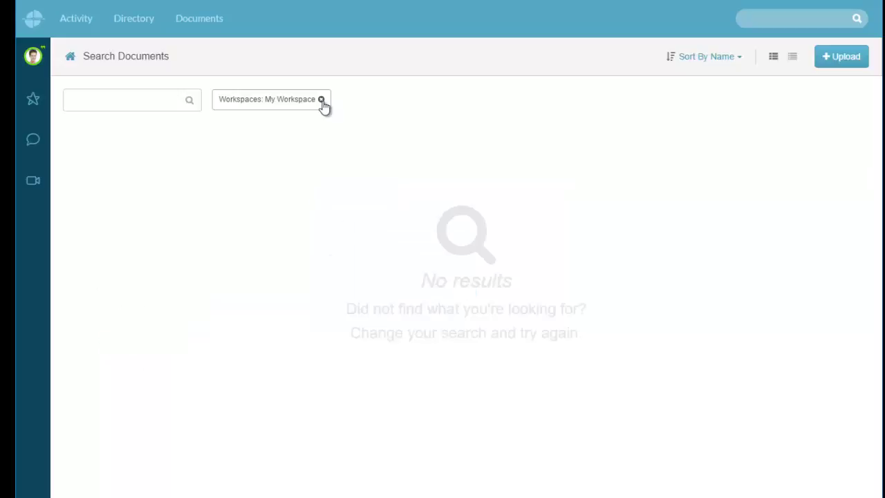
Step: View the documents without the My Workspace filter, and reopen My Workspace from the Document Dashboard
click(321, 100)
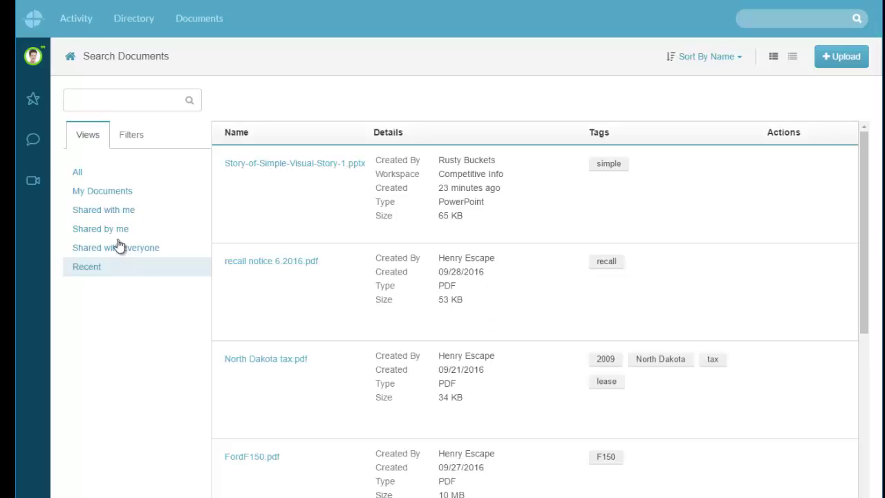
click(73, 59)
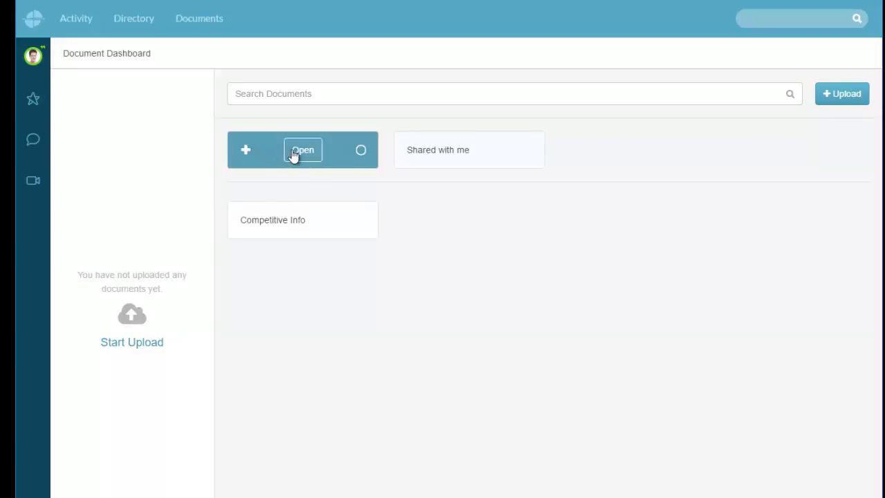
click(297, 151)
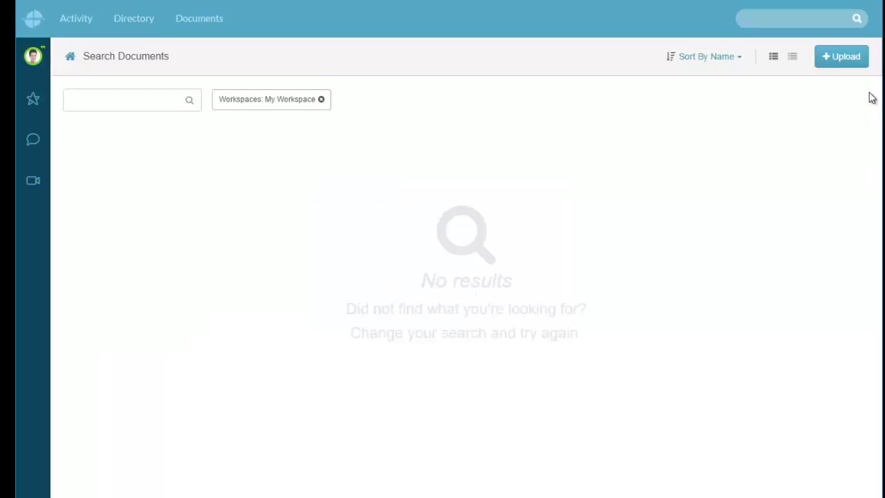
Step: Start an upload to My Workspace and add the PureCloud image file from the desktop
click(838, 58)
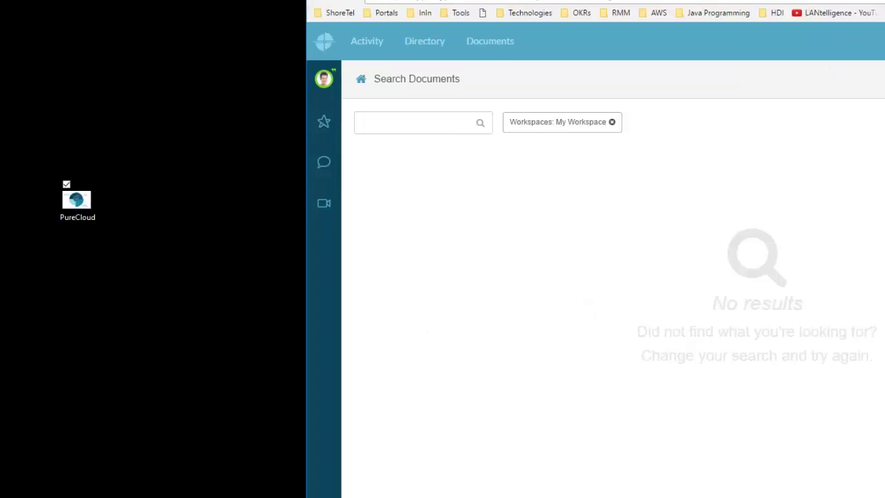
drag(70, 200, 749, 291)
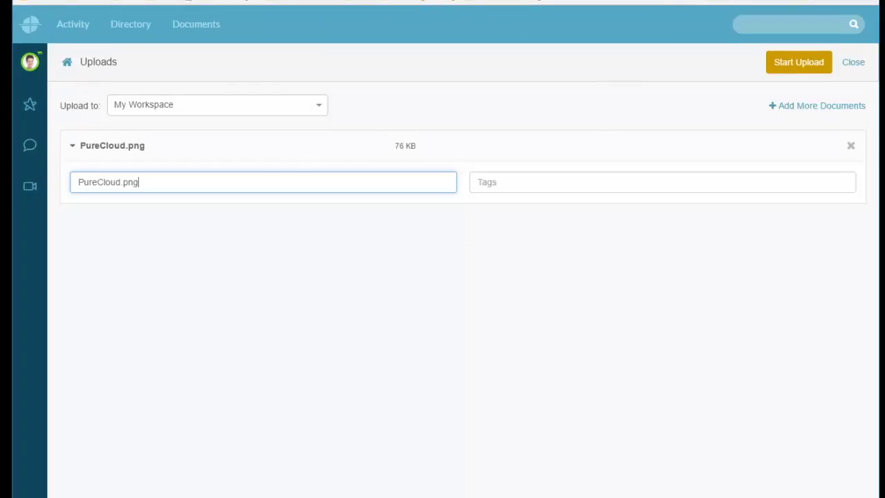
click(534, 187)
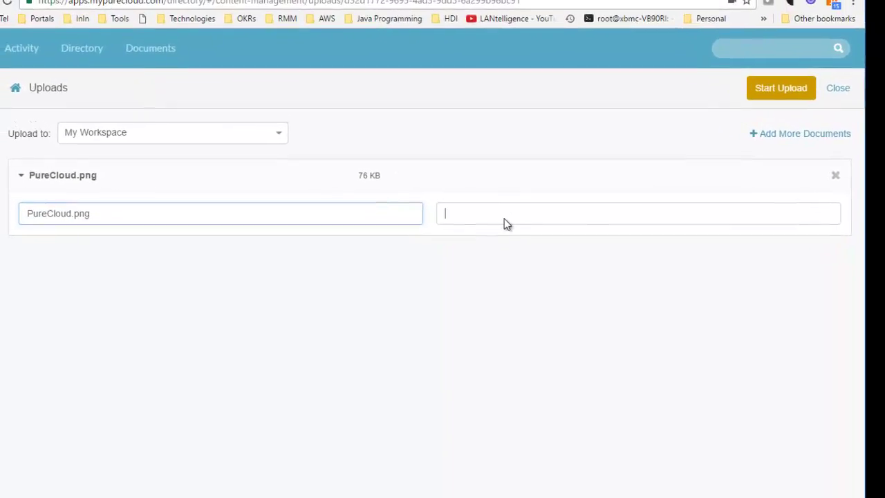
text(PUr)
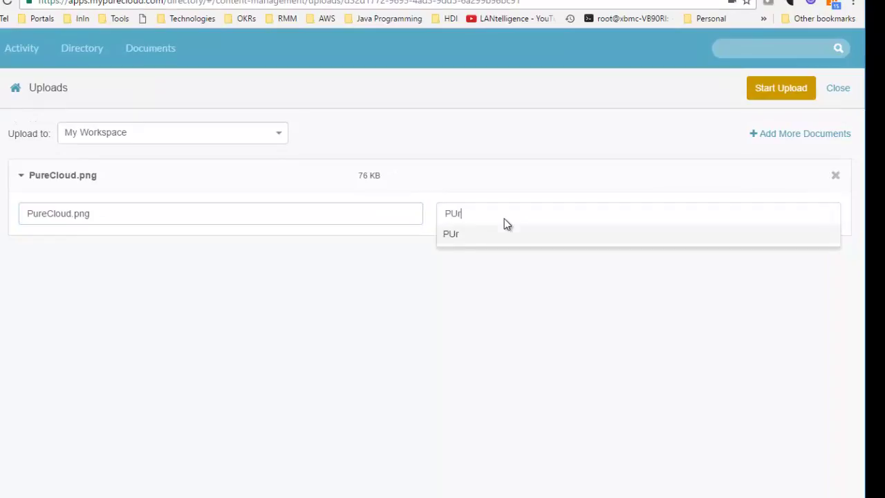
key(BackSpace)
key(BackSpace)
text(ureClo)
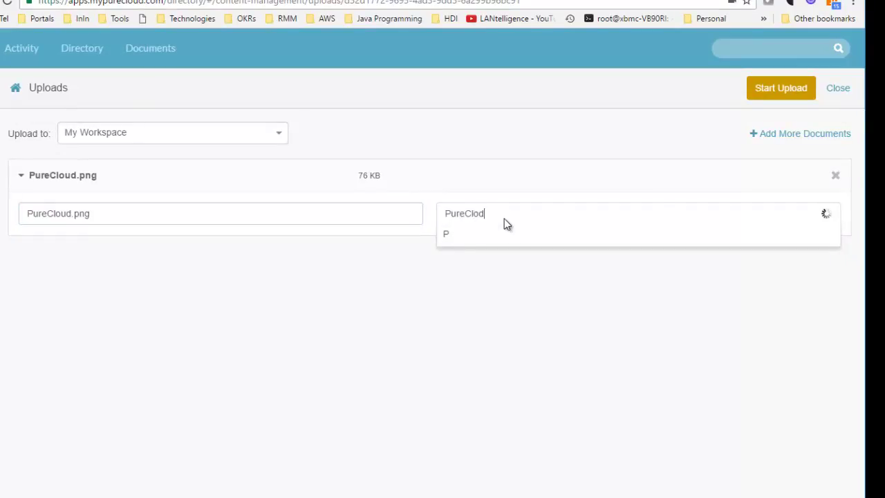
text(u)
key(Escape)
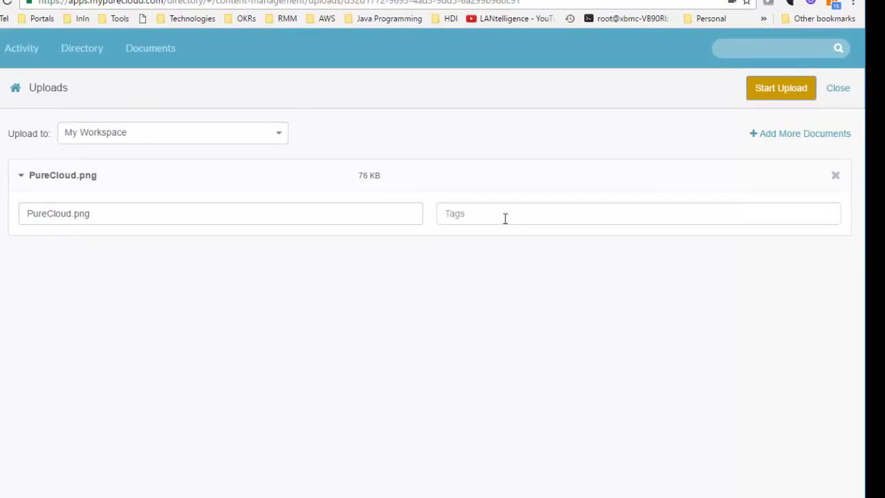
Step: Tag PureCloud.png with "Pure", upload it to My Workspace and expand its upload entry
click(505, 219)
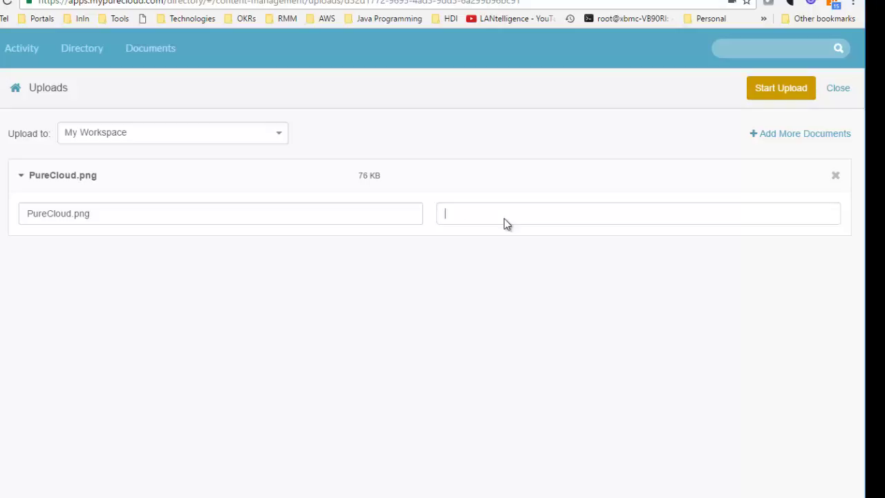
text(Pure)
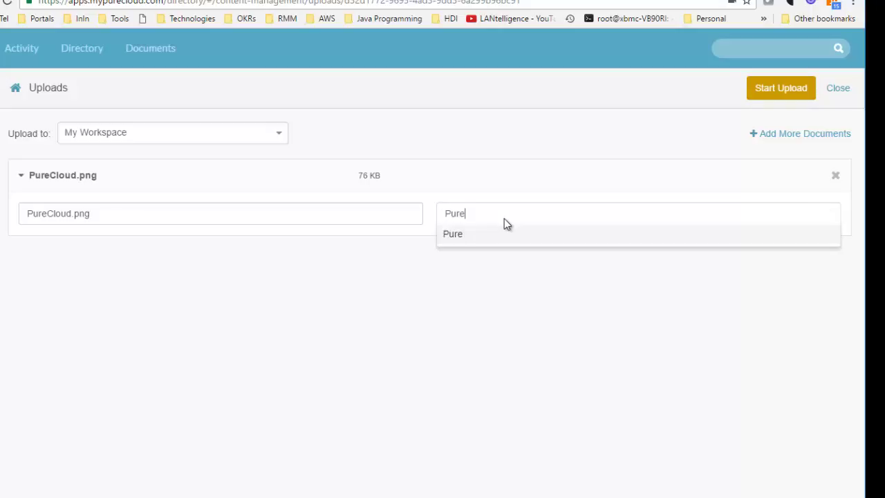
key(Return)
key(Return)
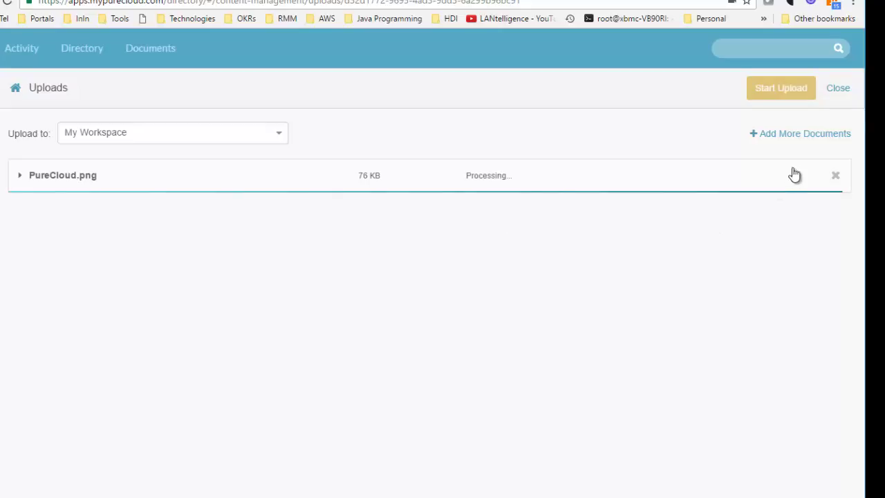
click(18, 176)
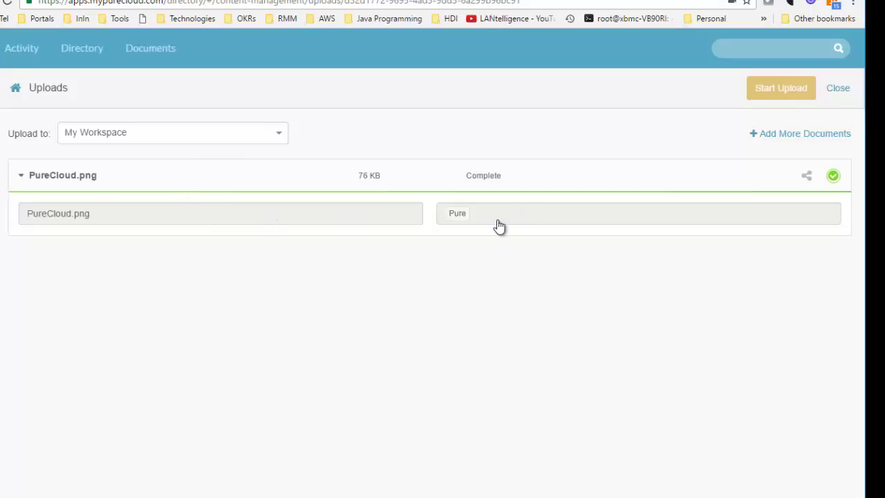
Step: Set the sharing of PureCloud.png to Public and copy its shareable link
click(810, 177)
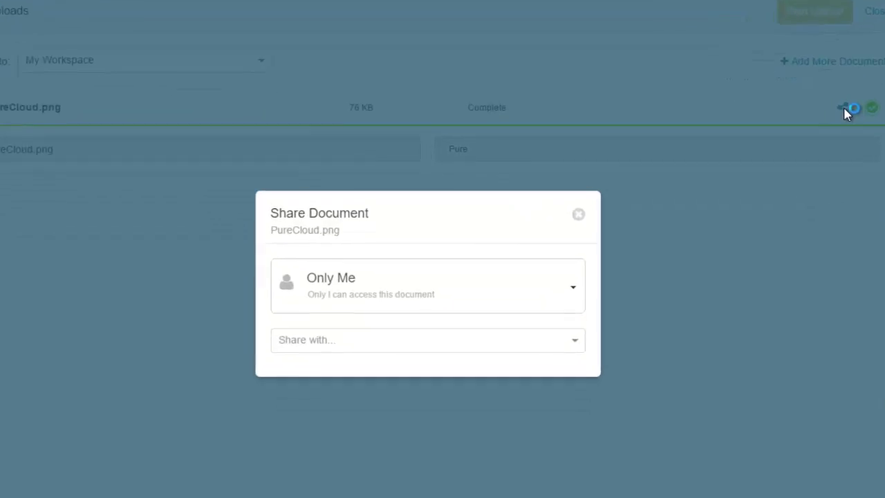
click(590, 211)
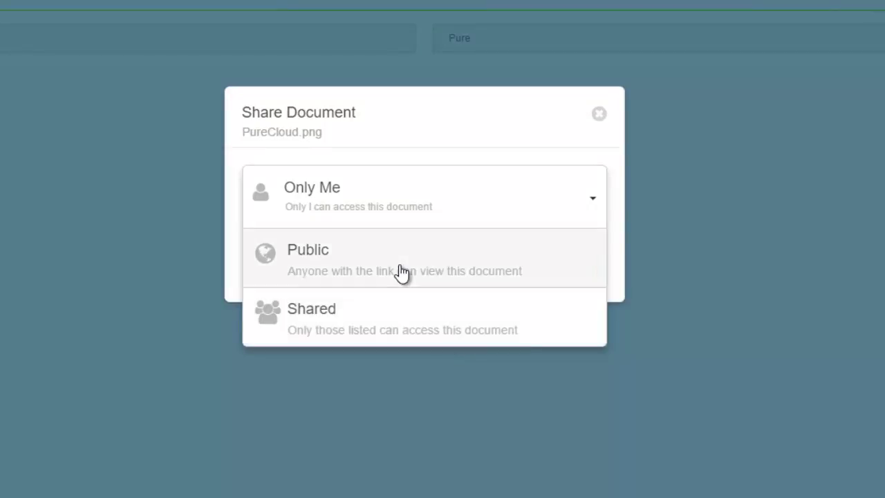
click(456, 275)
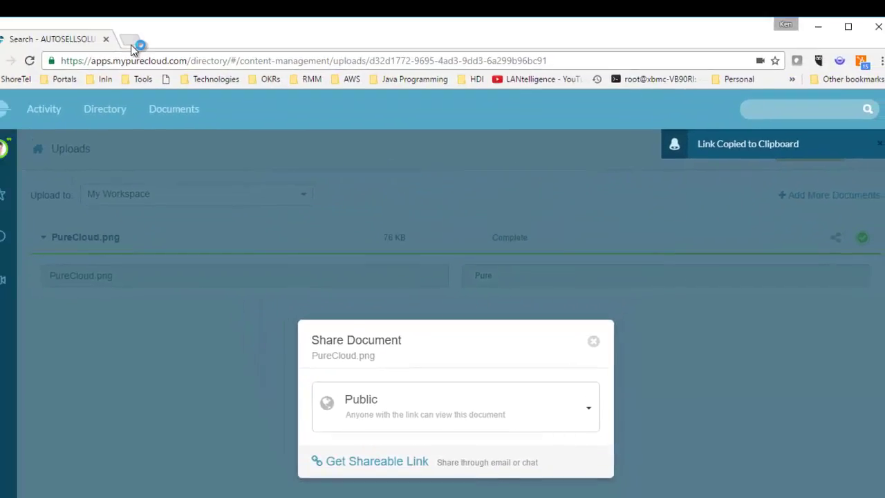
Step: Open the copied document link in a new browser tab, and return to PureCloud to close the Share Document dialog
click(128, 40)
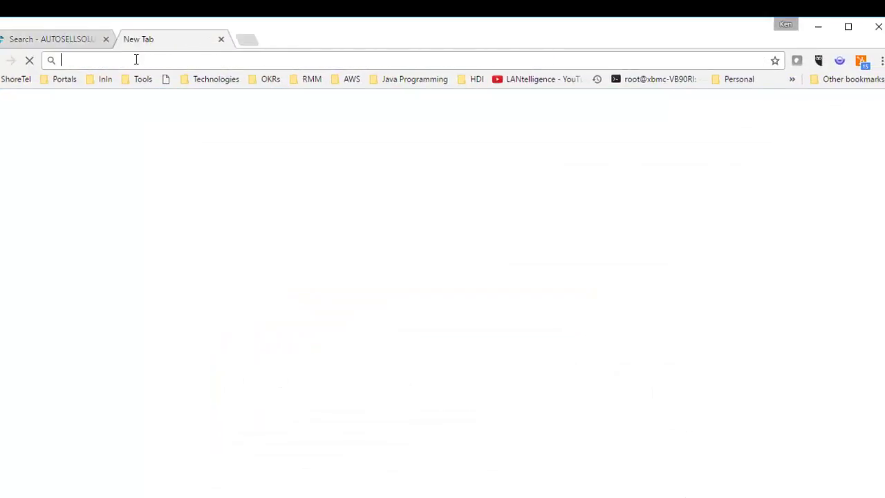
key(ctrl+v)
key(Return)
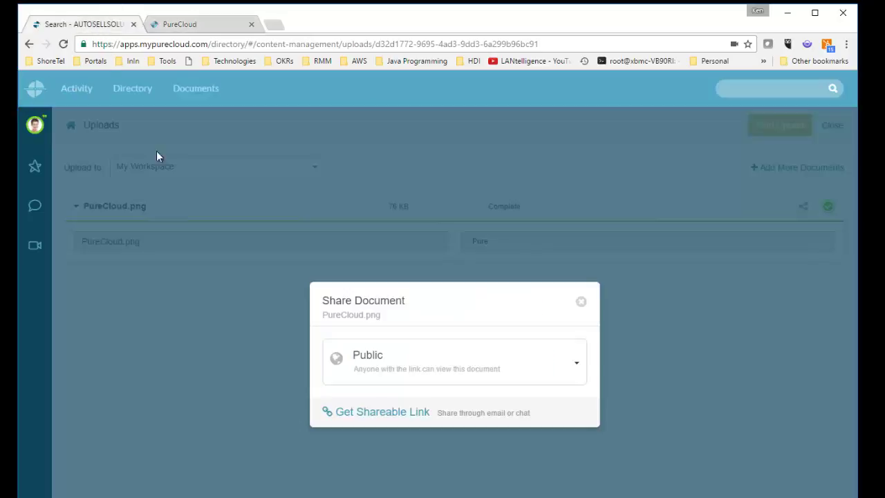
click(96, 25)
click(581, 302)
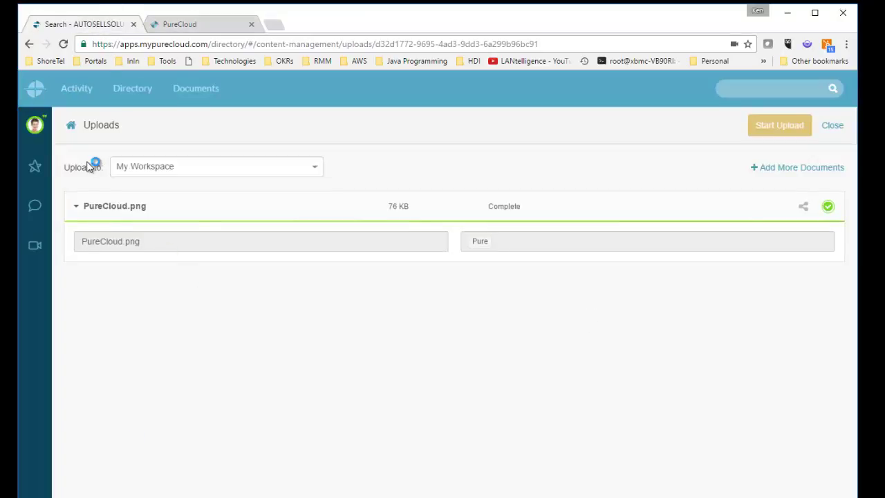
Step: Send the copied PureCloud.png link in the currently selected direct message chat and close the chat view
click(35, 206)
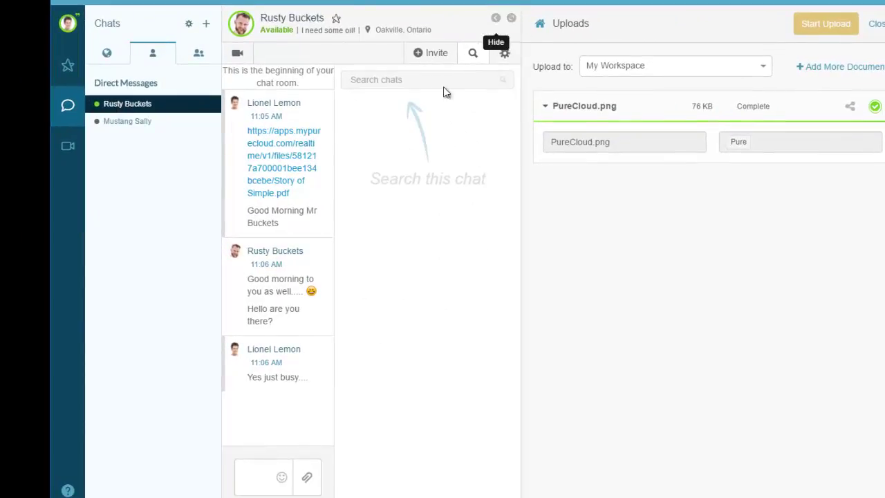
click(473, 53)
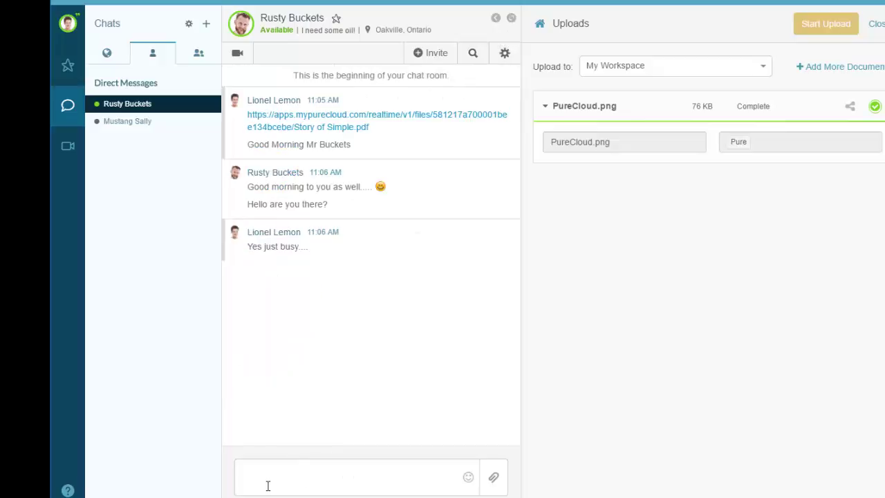
click(271, 486)
key(ctrl+v)
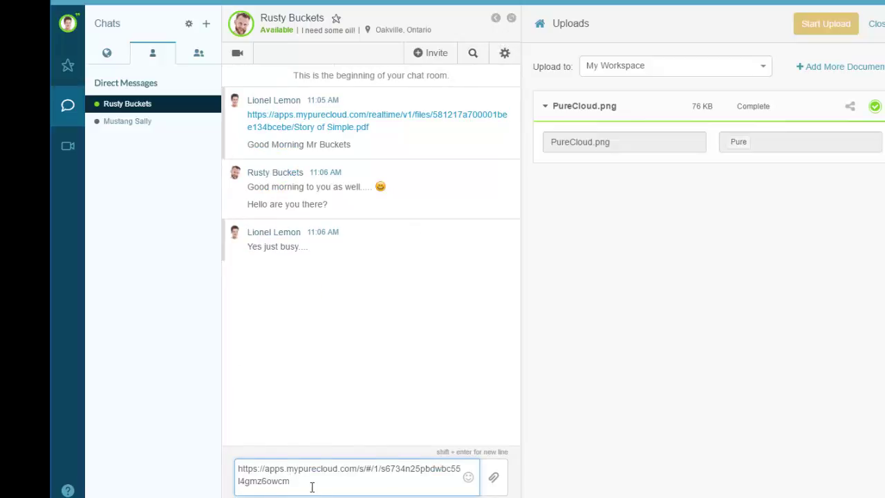
key(Return)
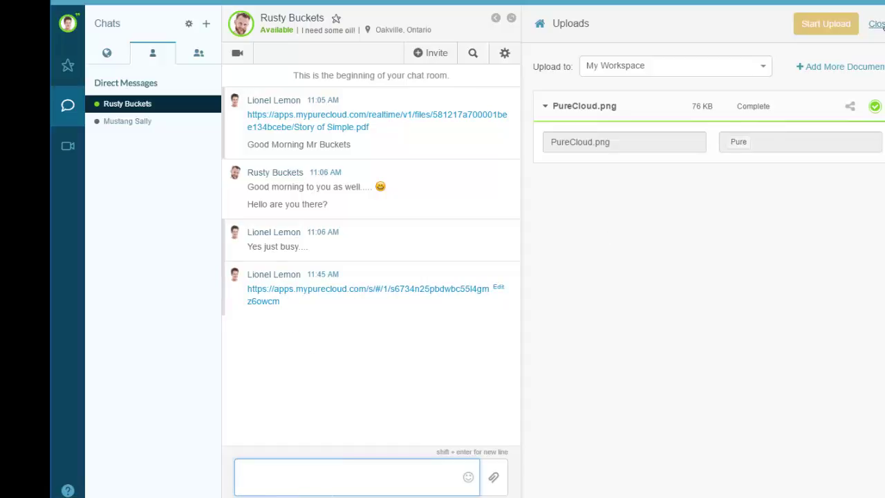
click(512, 17)
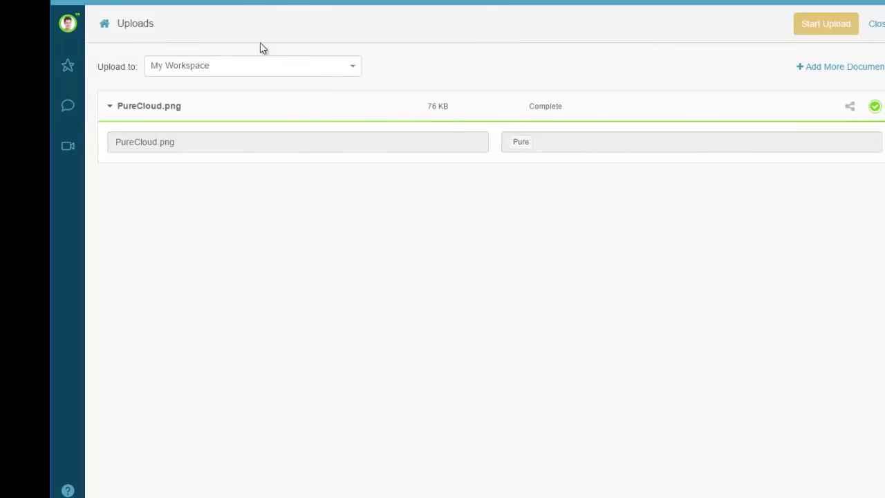
Step: Return to the Document Dashboard and open My Workspace to view the uploaded PureCloud.png
click(105, 25)
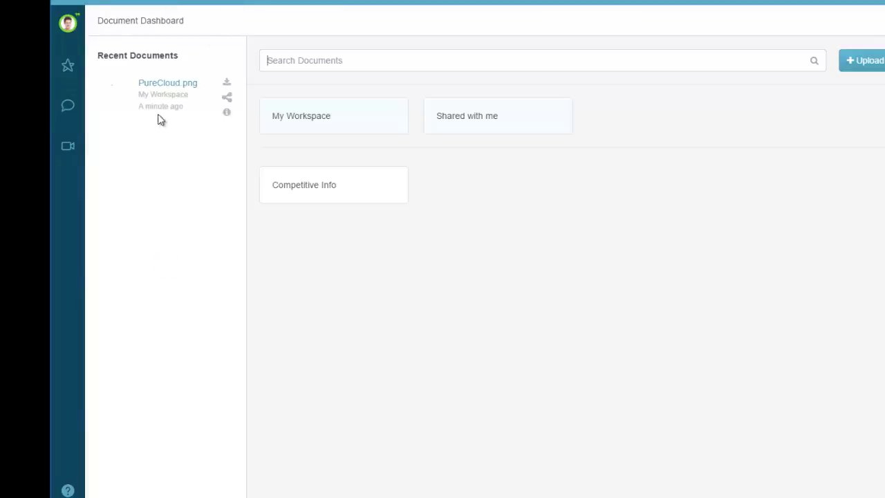
mouse_move(367, 115)
click(334, 116)
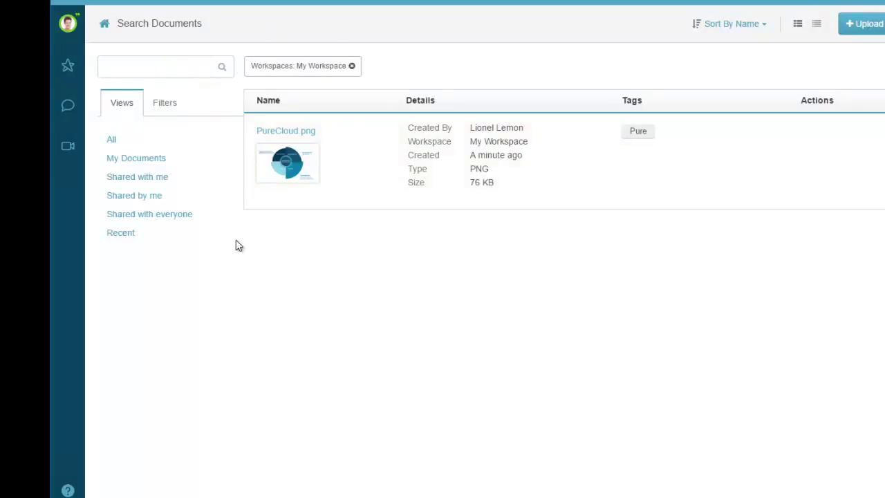
Step: Open the Competitive Info workspace from the Document Dashboard and review the additional actions for Story-of-Simple-Visual-Story-1.pptx
click(105, 26)
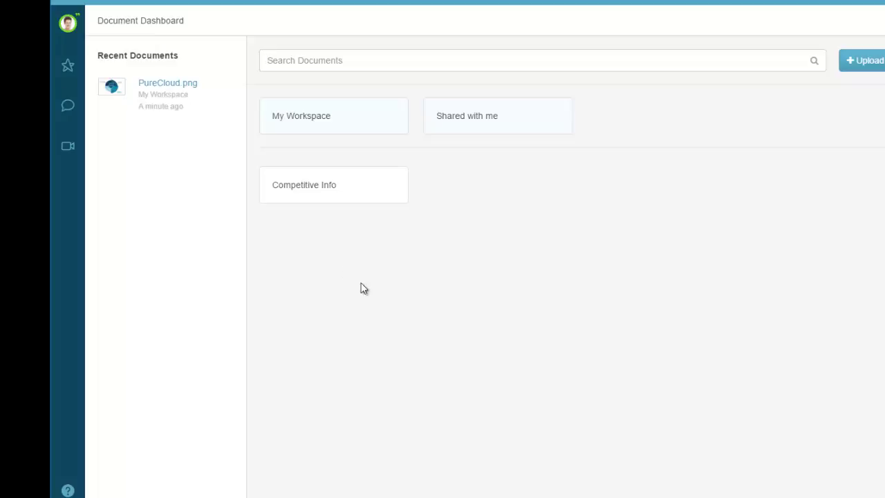
click(325, 188)
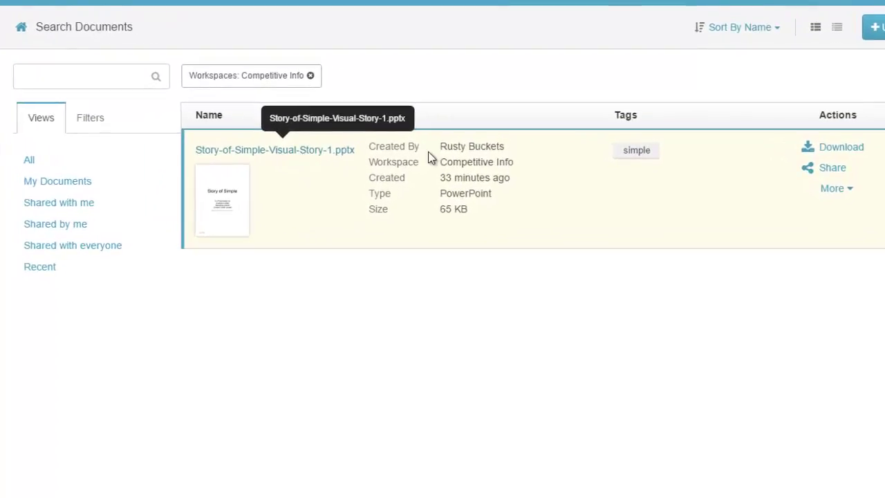
click(847, 193)
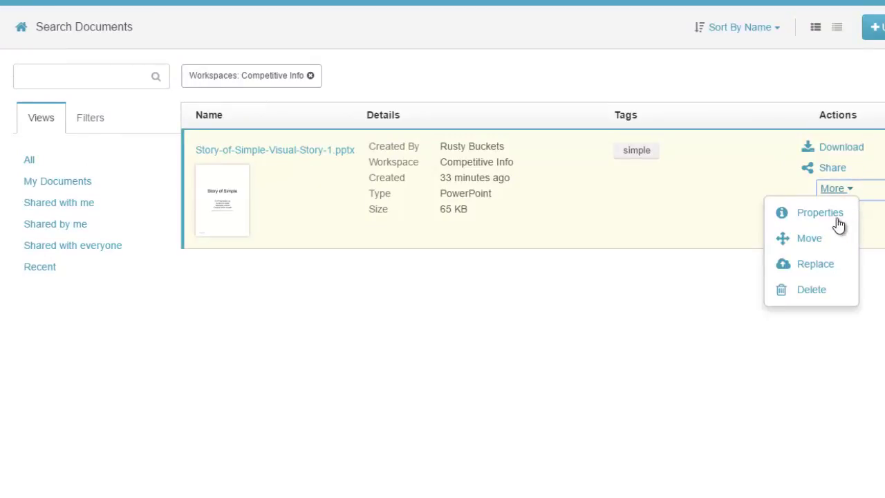
click(660, 233)
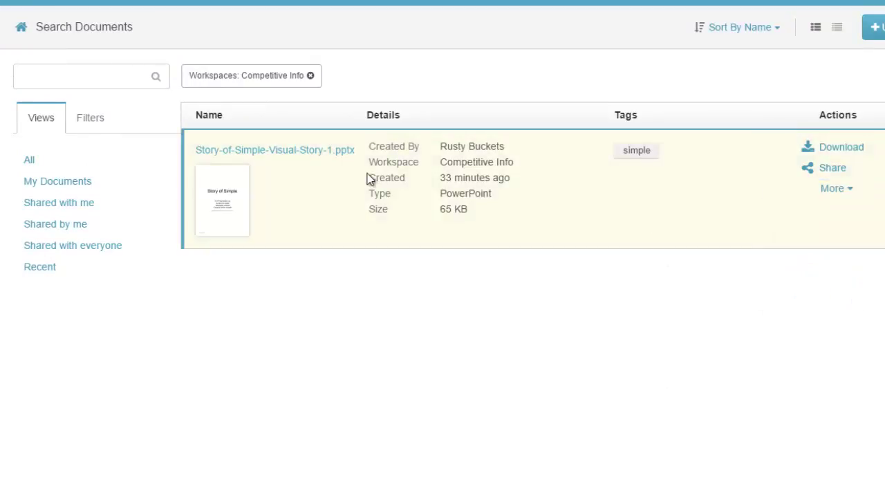
Step: Search the Competitive Info documents for "simp" and filter them by the Yesterday creation date
click(130, 80)
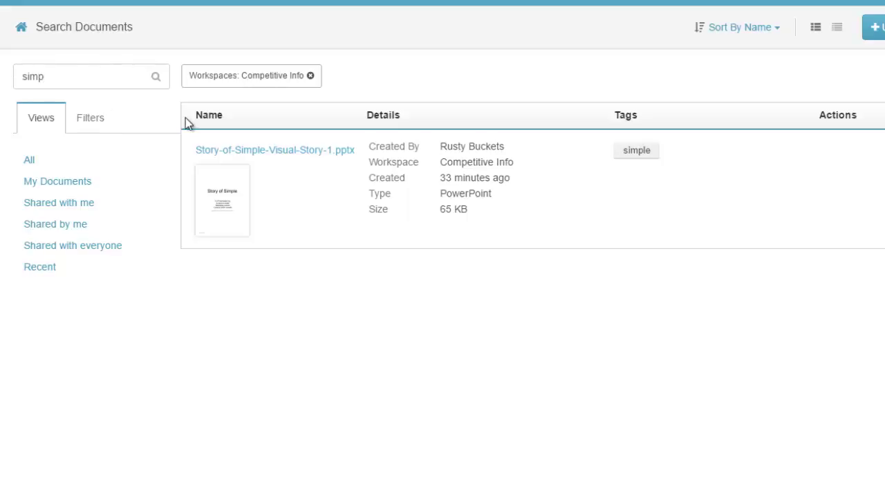
click(88, 126)
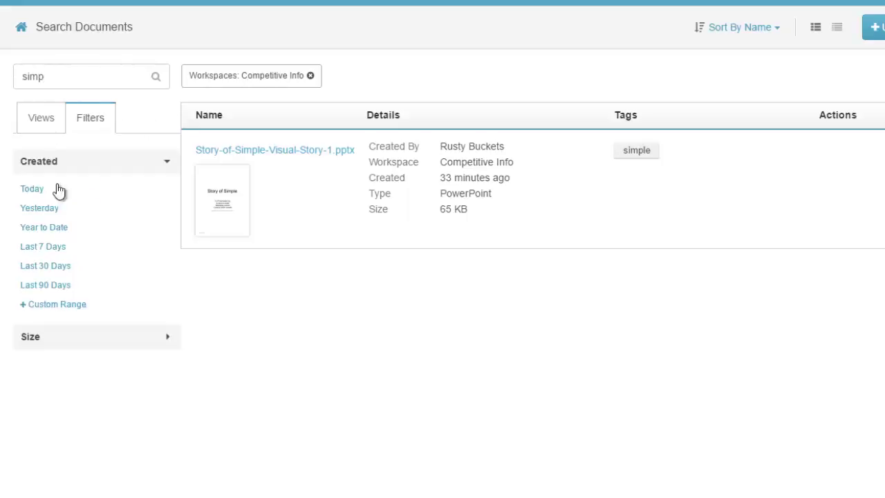
click(33, 190)
click(41, 211)
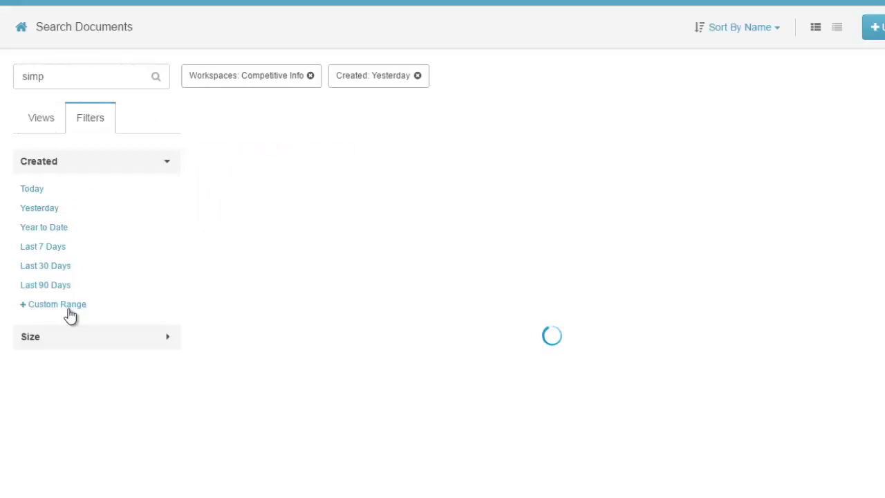
Step: Clear the "simp" search together with the Competitive Info and Yesterday filters, and browse the full document list
click(40, 123)
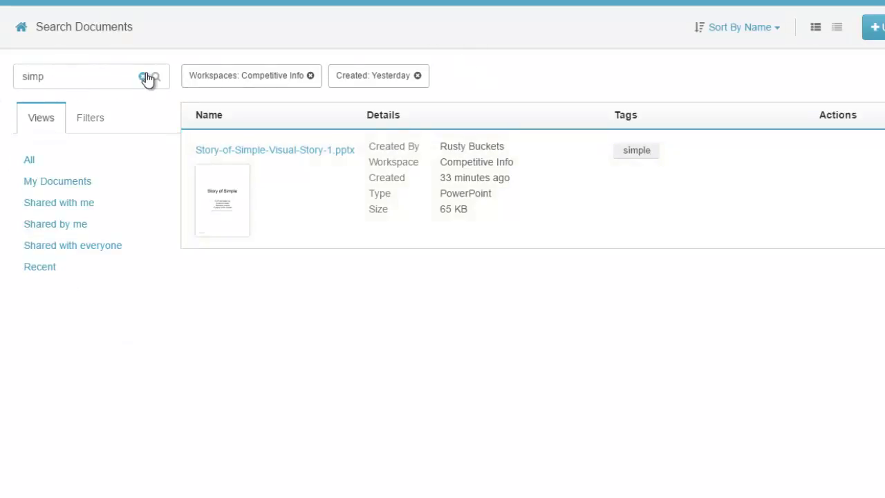
click(143, 76)
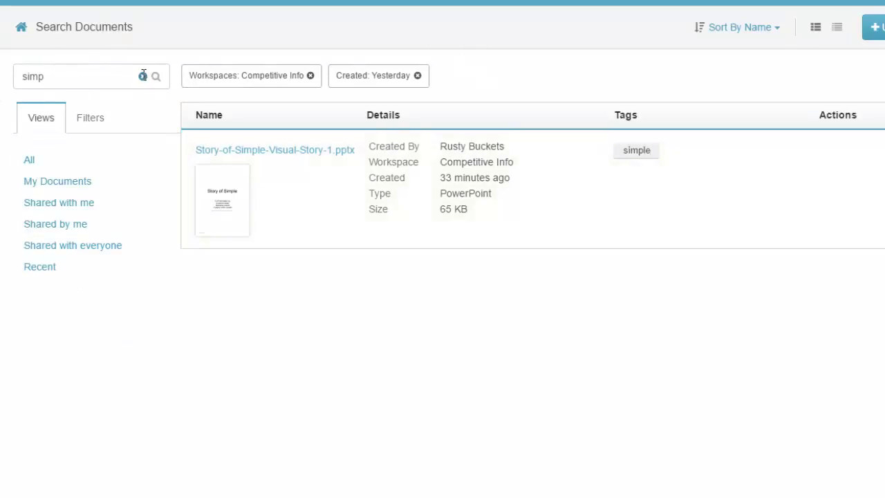
click(310, 77)
click(270, 76)
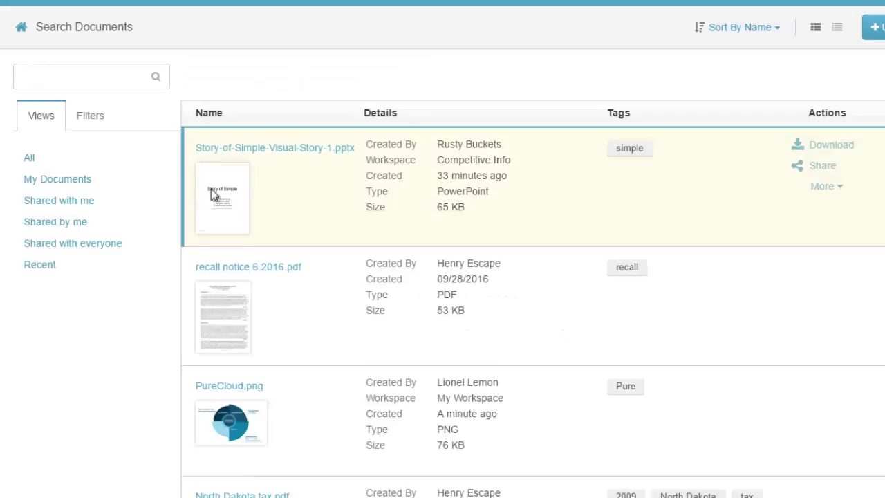
scroll(870, 286, down, 4)
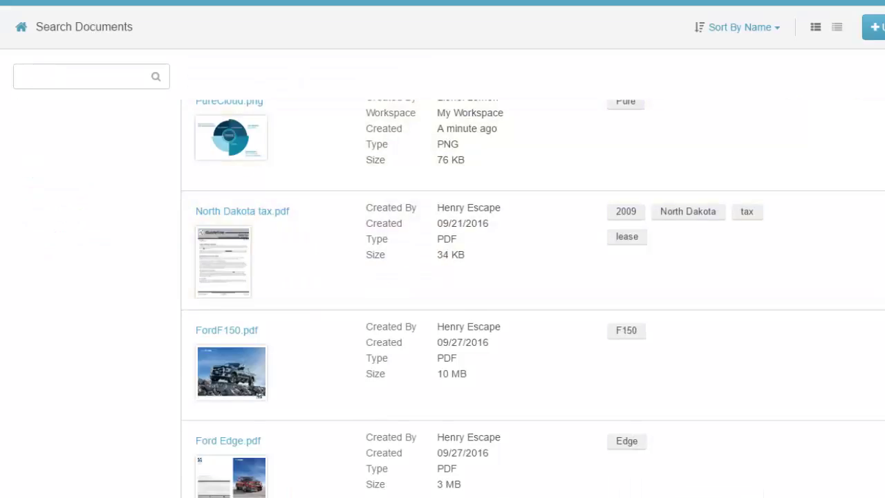
scroll(532, 297, down, 4)
scroll(533, 298, up, 6)
scroll(371, 76, down, 2)
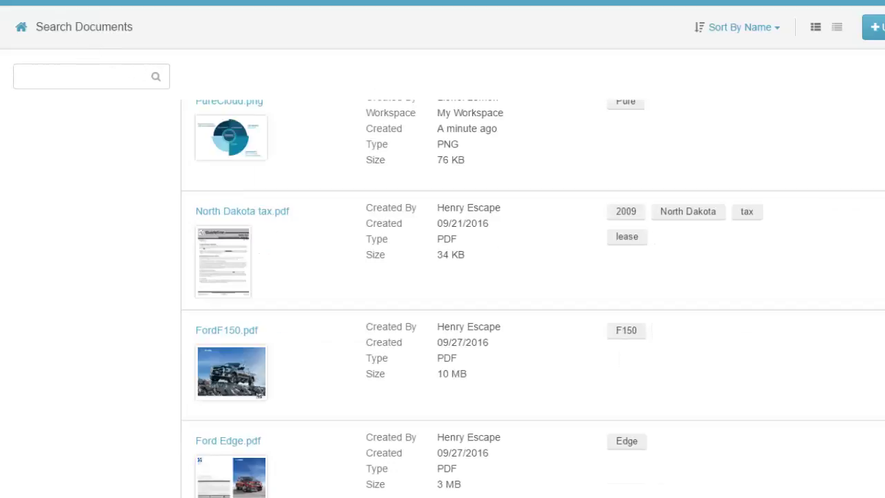
Step: Return from the document search to the Document Dashboard and look over its workspaces
click(20, 26)
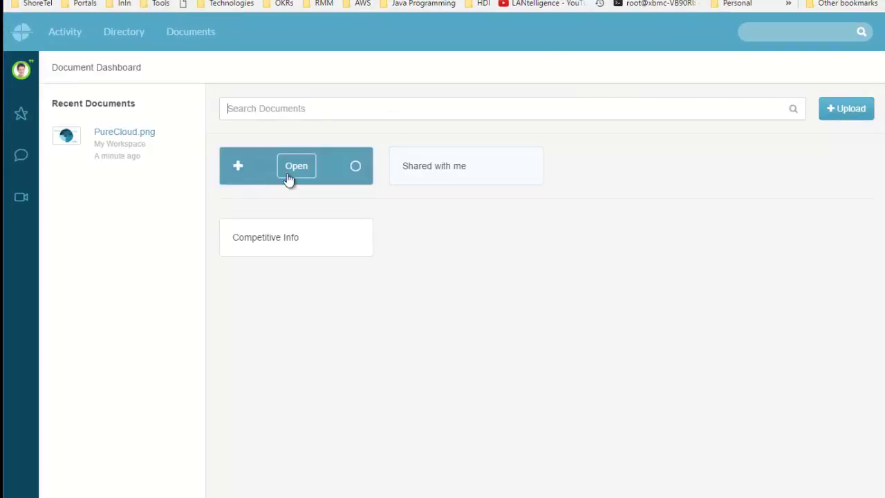
mouse_move(465, 168)
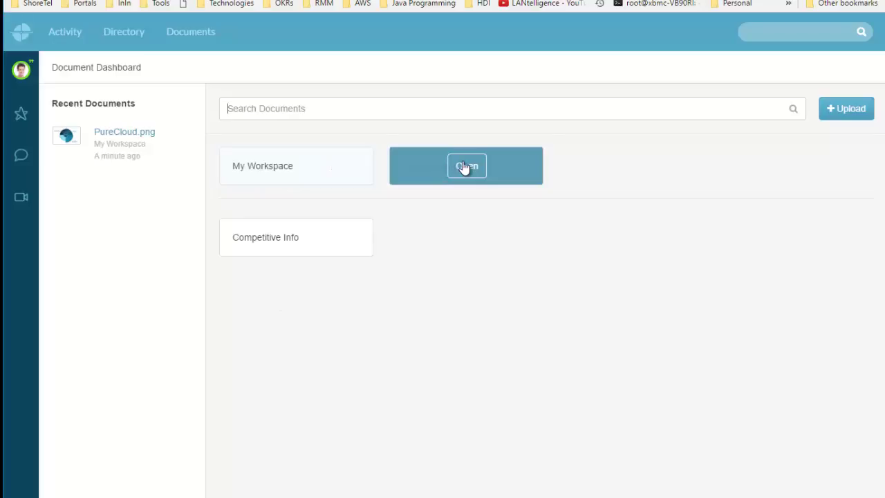
mouse_move(283, 247)
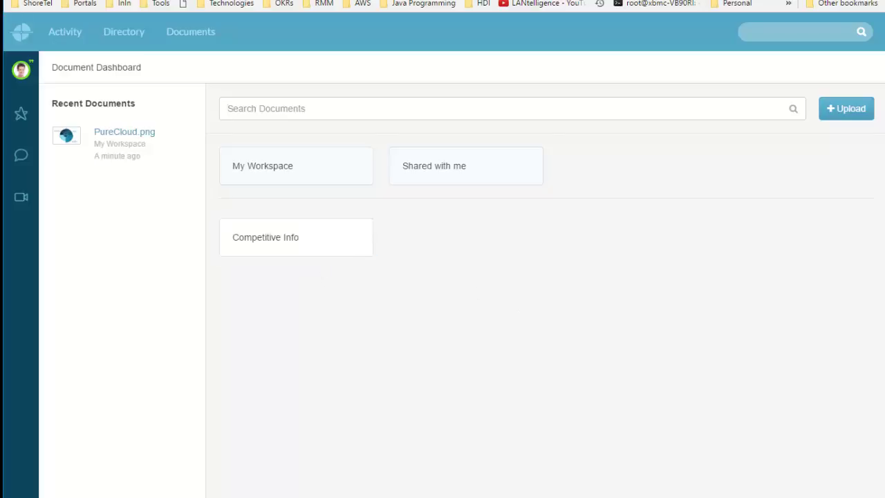
Step: Review the Video Chat pane and the profile's availability status options, closing each one again
click(21, 204)
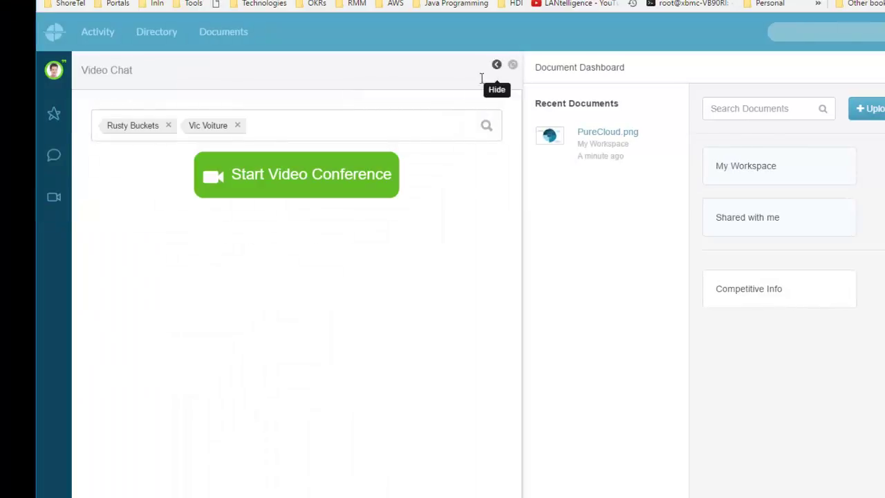
click(462, 64)
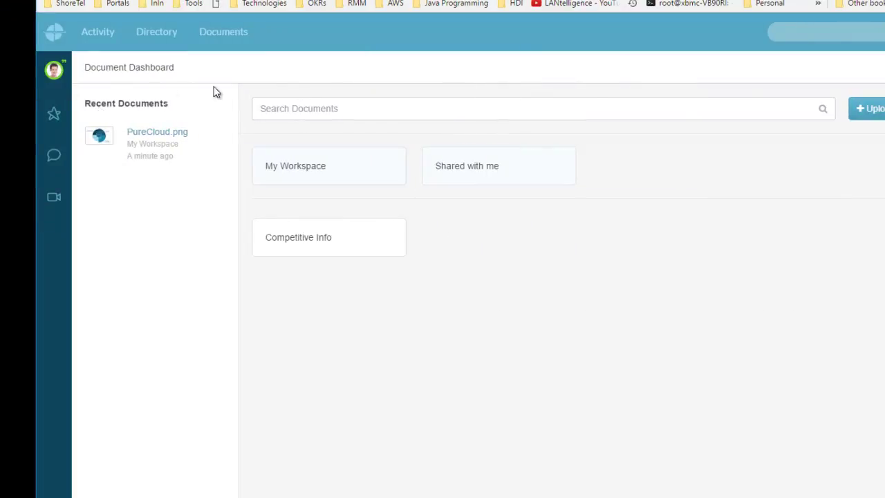
click(54, 71)
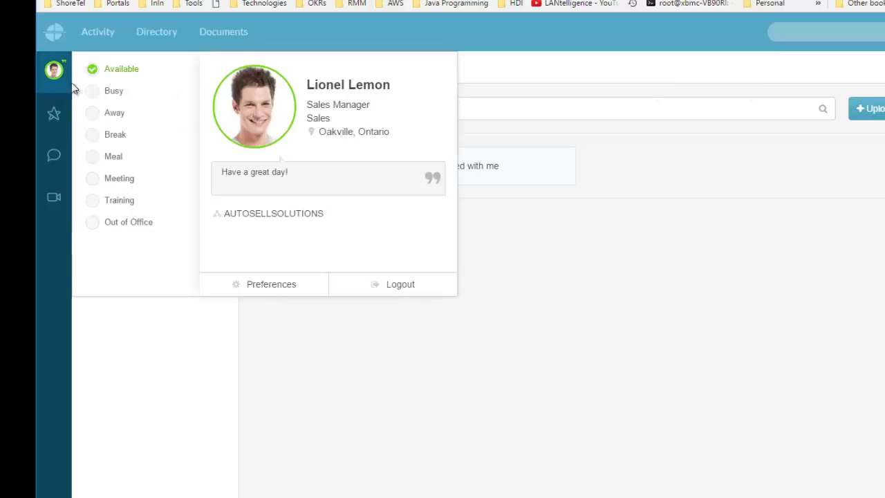
click(420, 39)
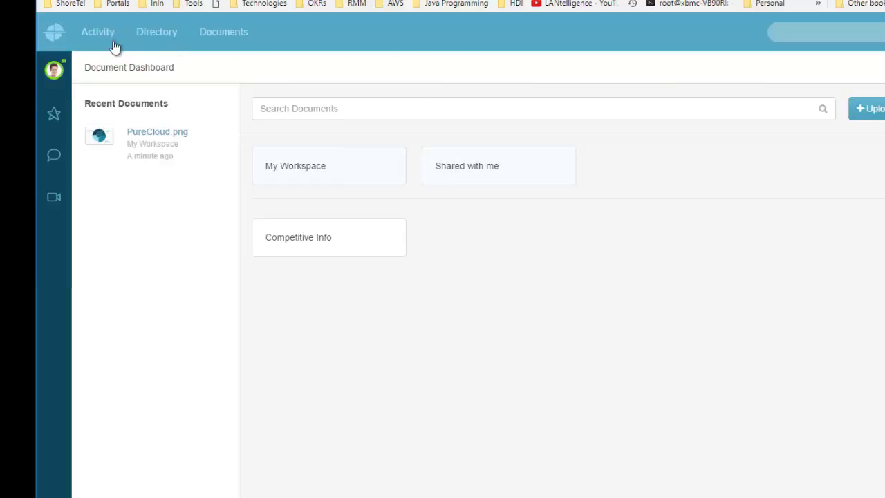